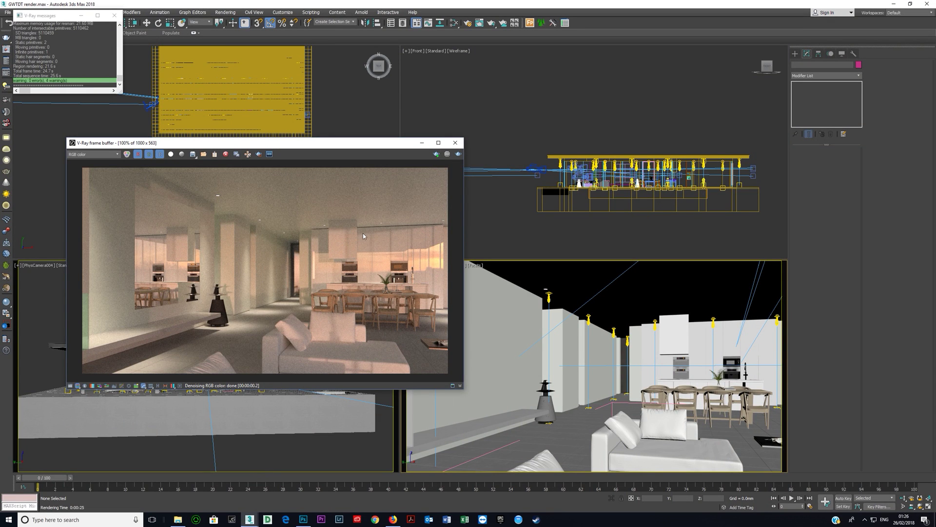
Close the rendered image and review the scene's lights in the V-Ray Light Lister
click(456, 143)
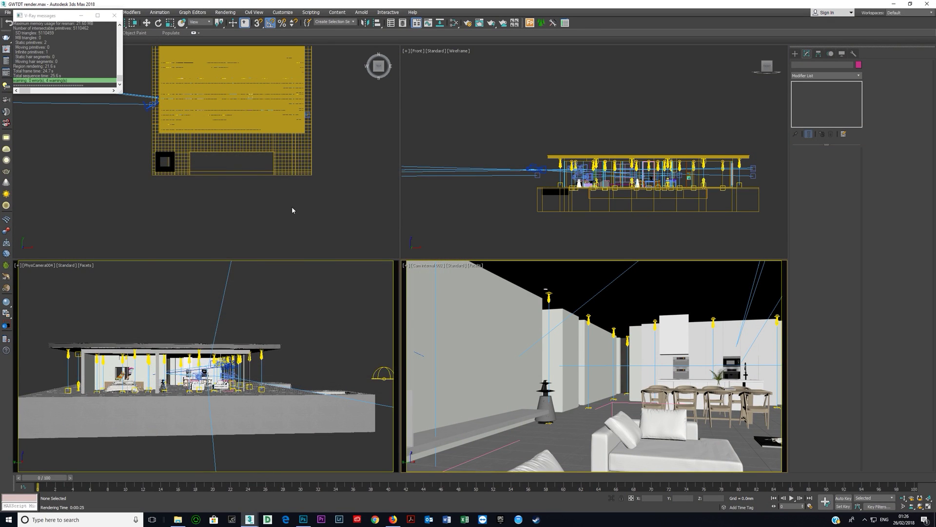
scroll(273, 186, down, 5)
middle_drag(310, 195, 215, 132)
scroll(243, 163, up, 2)
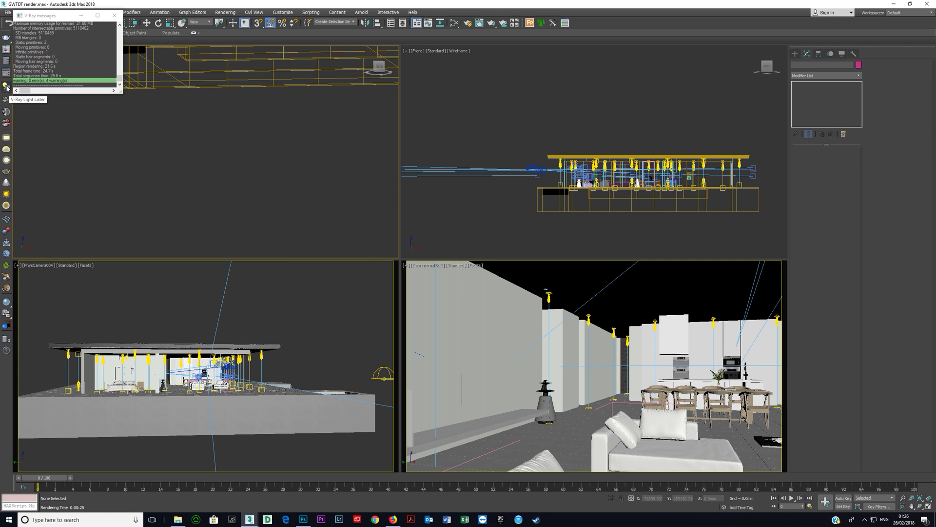
click(6, 87)
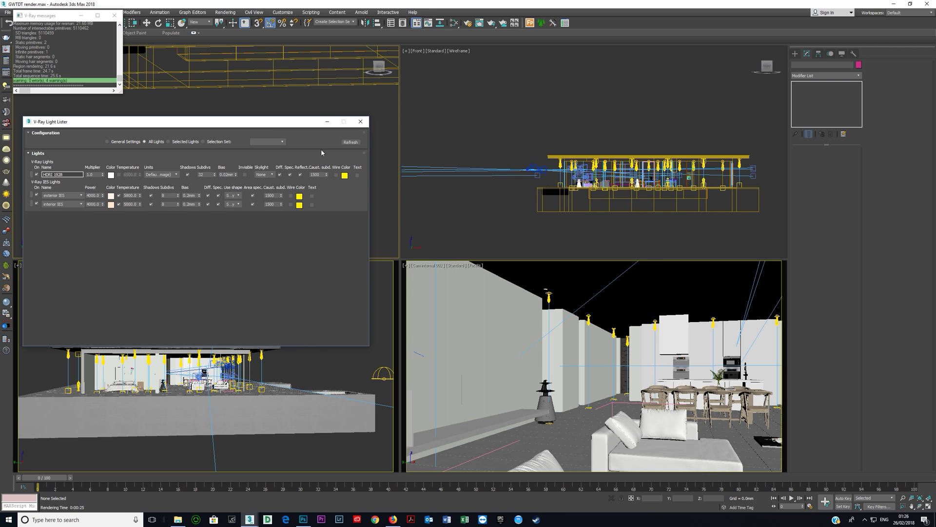
click(360, 122)
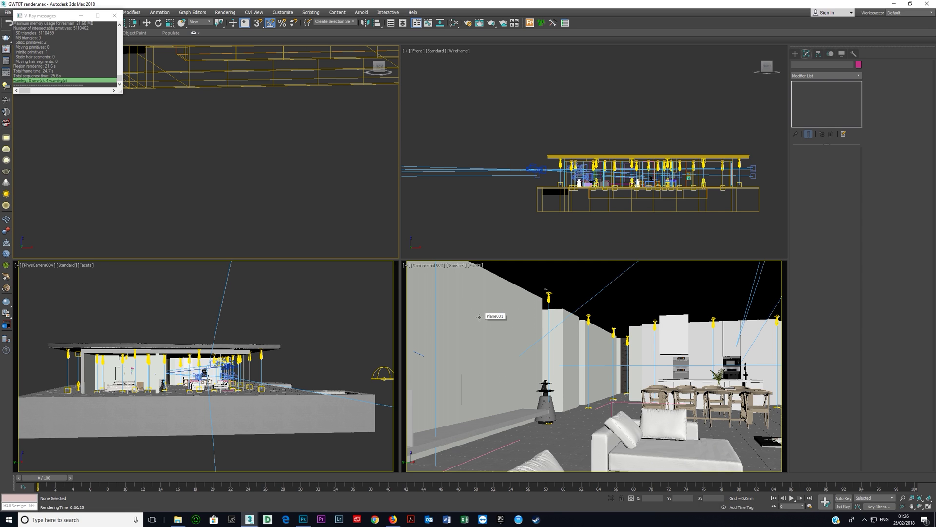
Hide all lights and cameras in the viewports
key(shift+l)
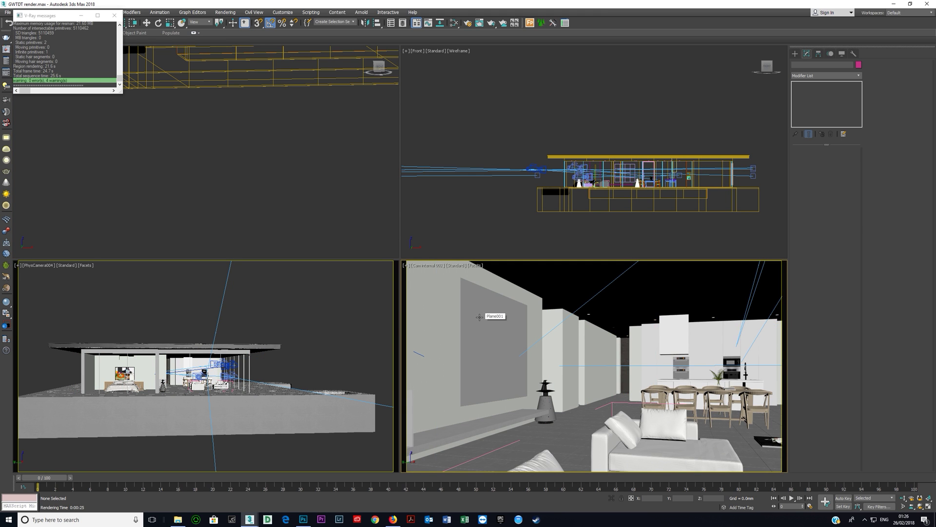
key(shift+c)
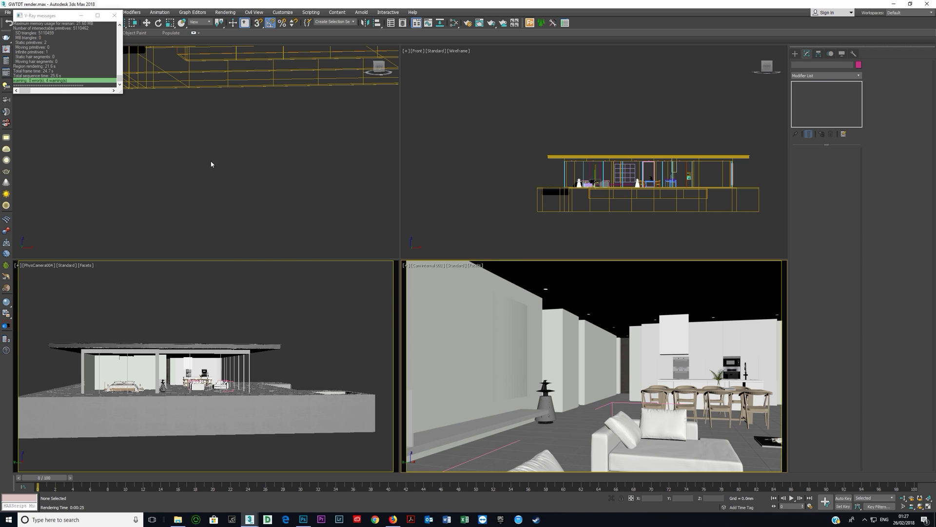
Draw a standard plane in the front view, tracing the existing gridded rectangle on the living room wall
scroll(212, 163, down, 5)
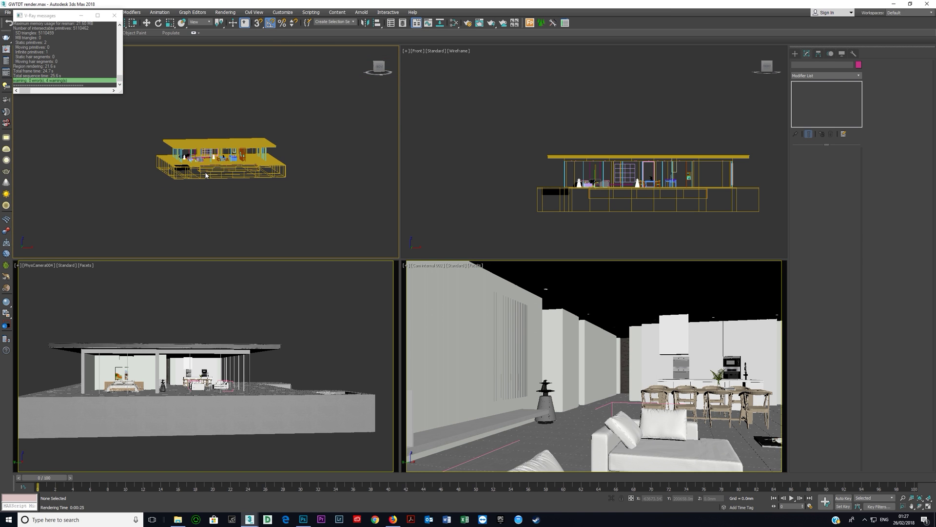
key(f)
scroll(168, 142, up, 6)
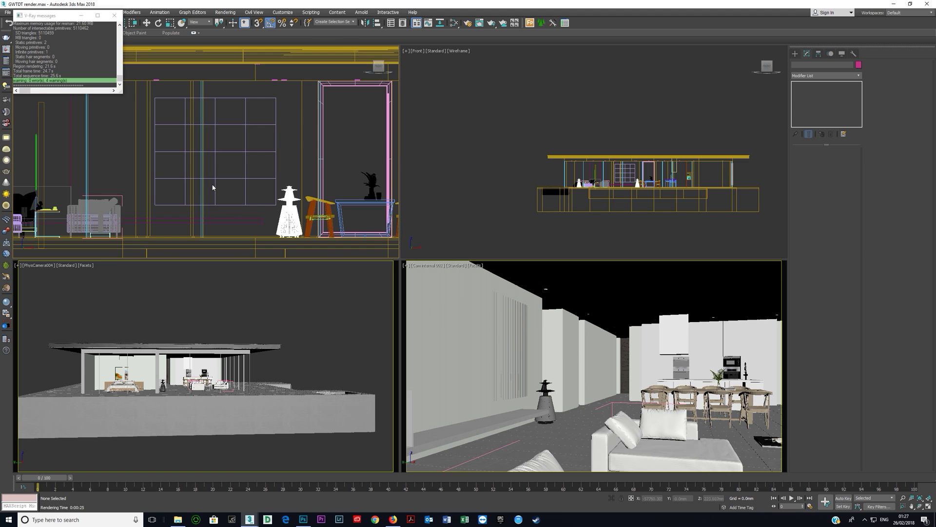
scroll(203, 171, down, 3)
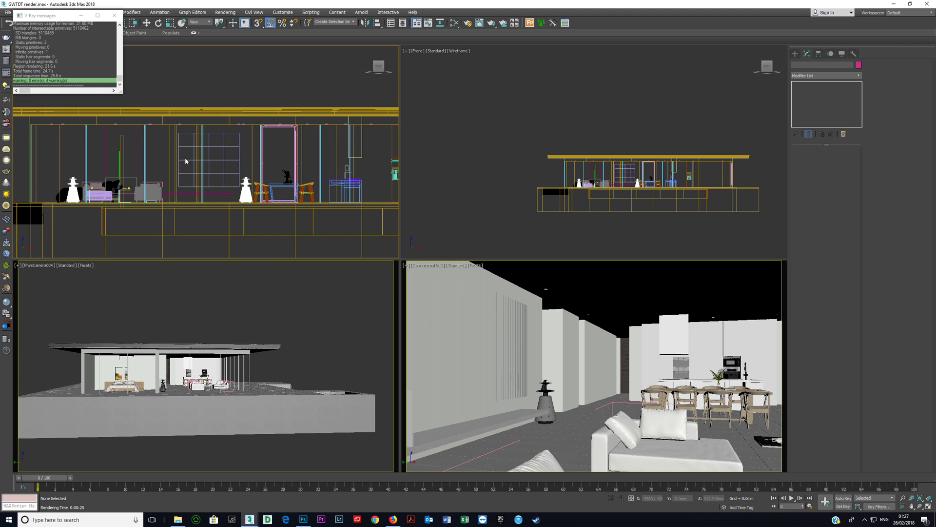
right_click(162, 158)
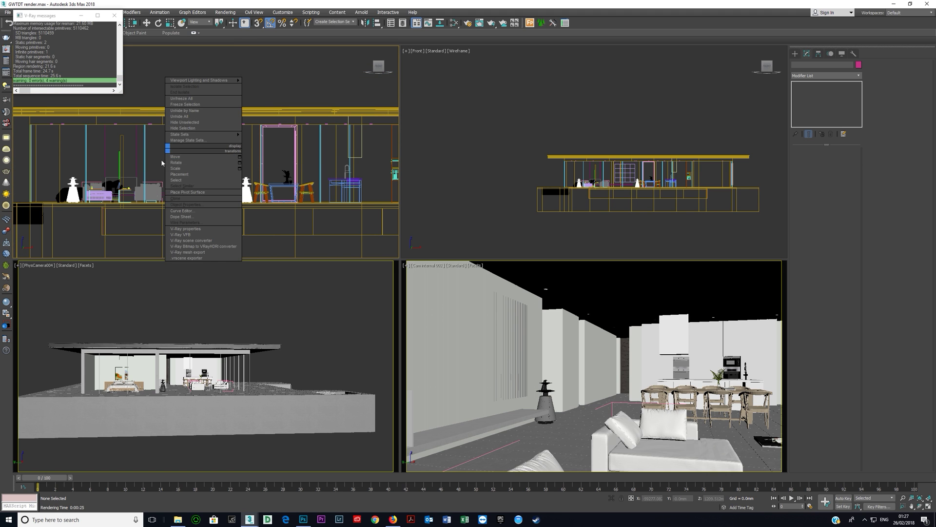
click(163, 159)
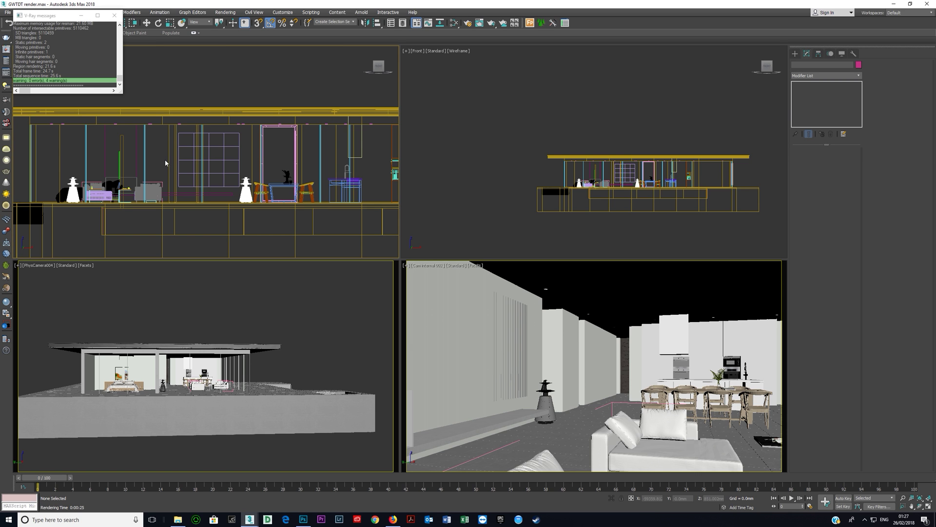
scroll(165, 160, down, 2)
scroll(171, 136, up, 8)
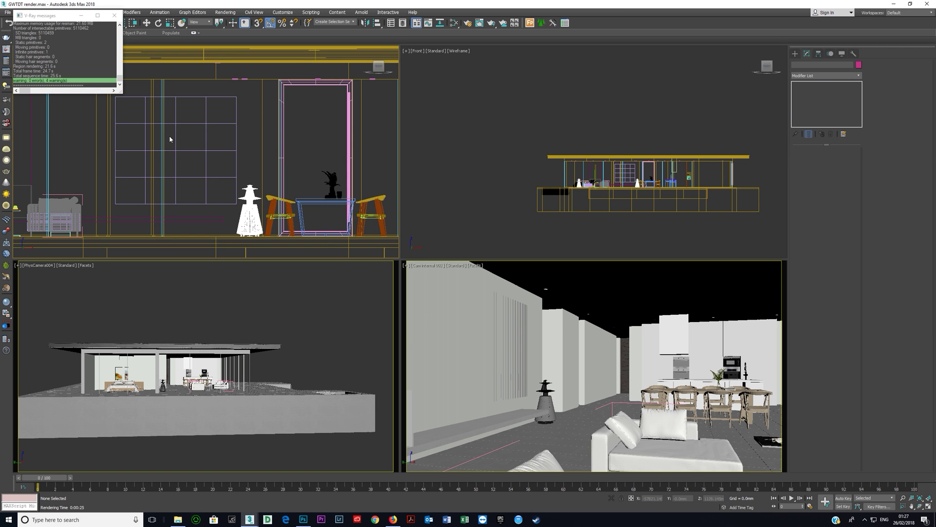
middle_drag(169, 135, 219, 135)
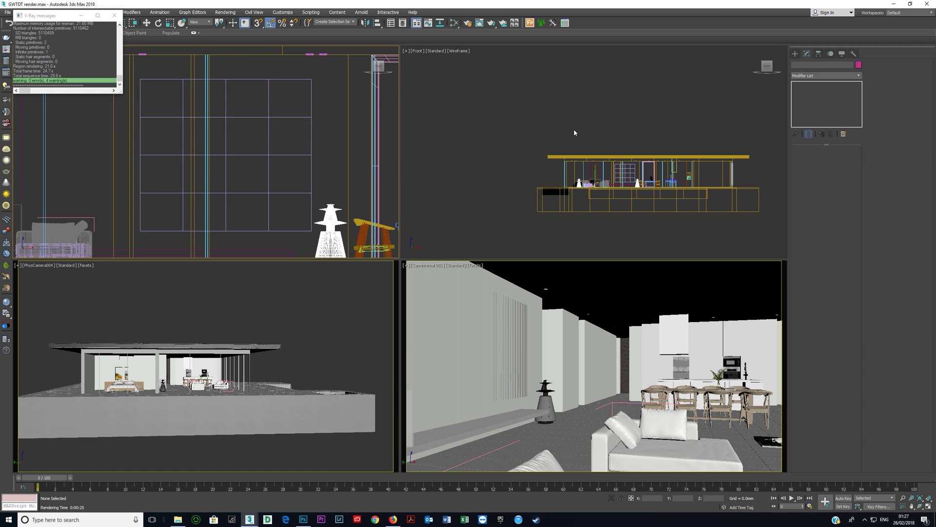
click(795, 54)
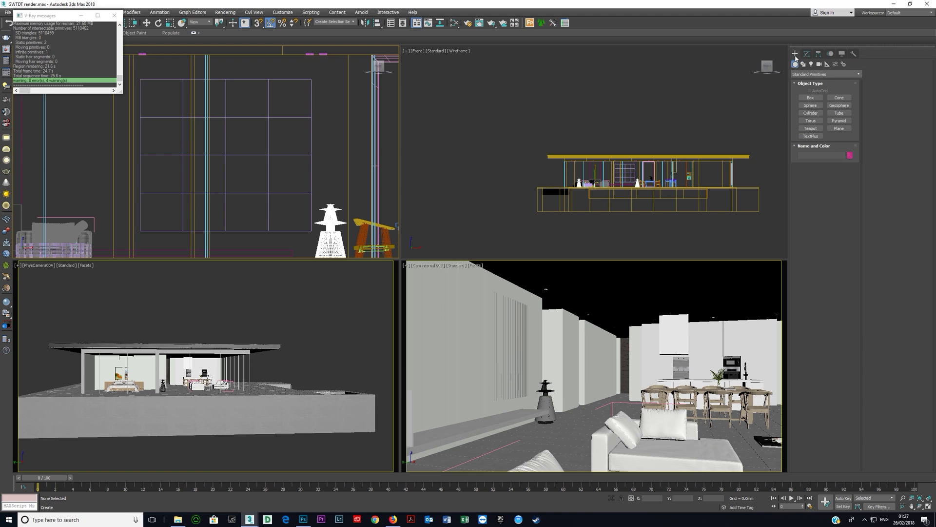
click(839, 128)
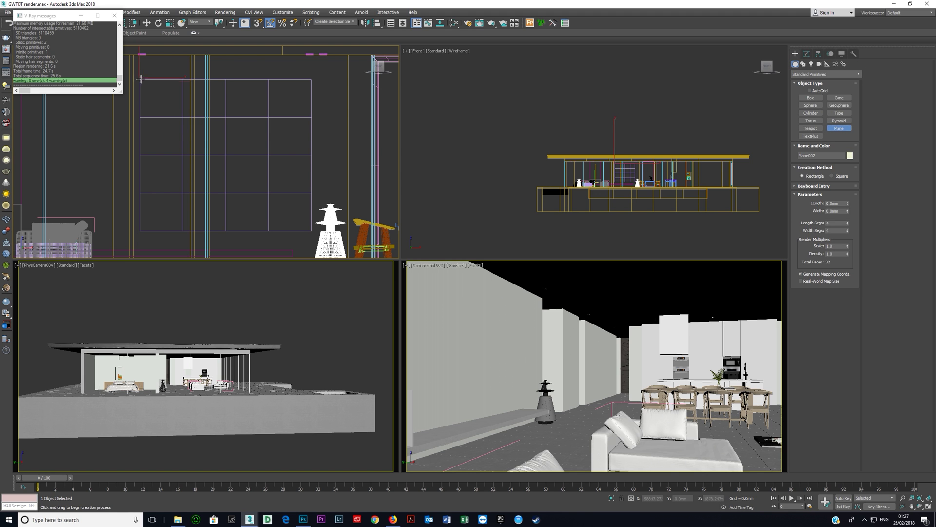
drag(140, 78, 326, 233)
right_click(288, 210)
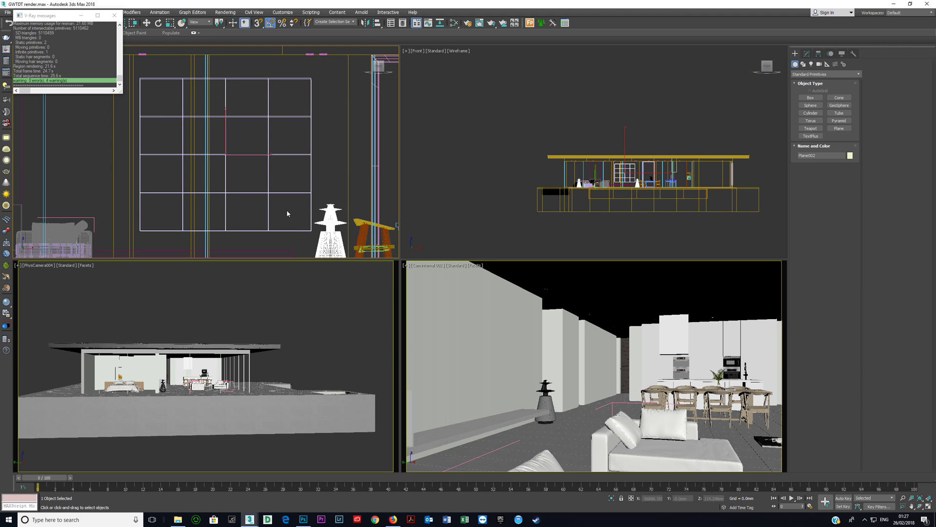
Move the new plane in the top view so it sits against the living room wall
scroll(223, 183, down, 3)
scroll(223, 183, down, 6)
key(t)
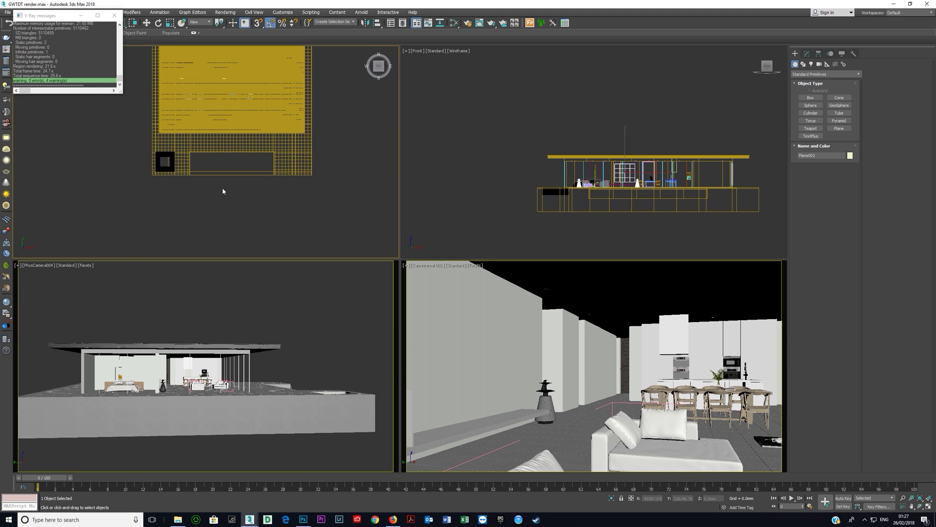
key(z)
key(w)
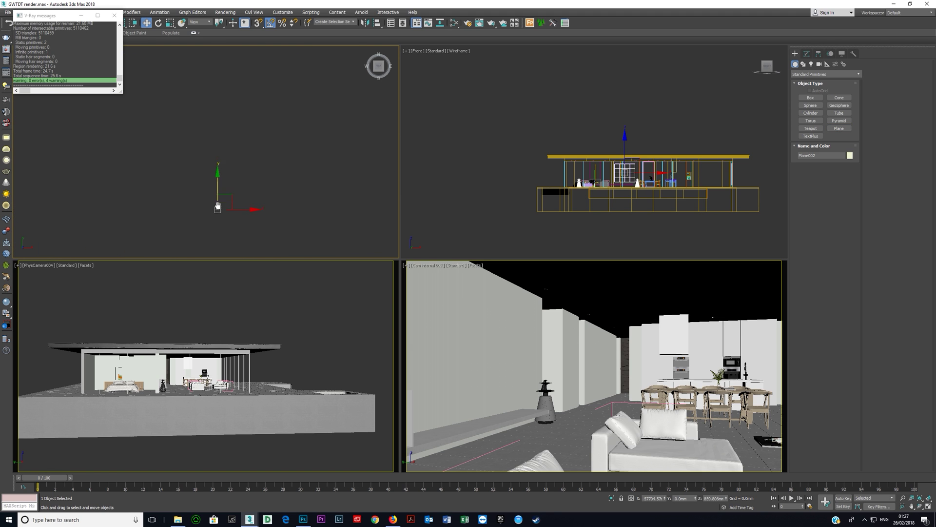
drag(216, 203, 190, 122)
right_click(191, 122)
click(200, 172)
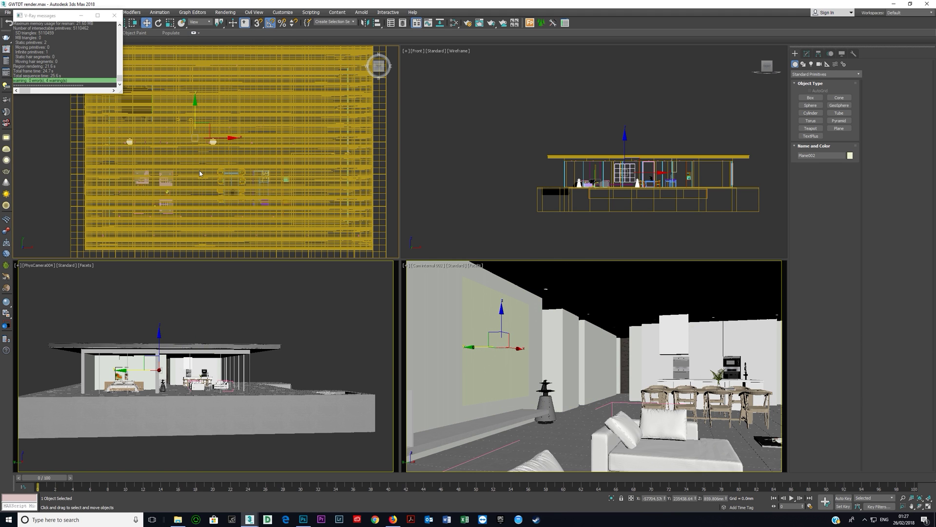
Select the existing wall plane Plane001 in the interior camera view and open the Slate Material Editor
click(517, 334)
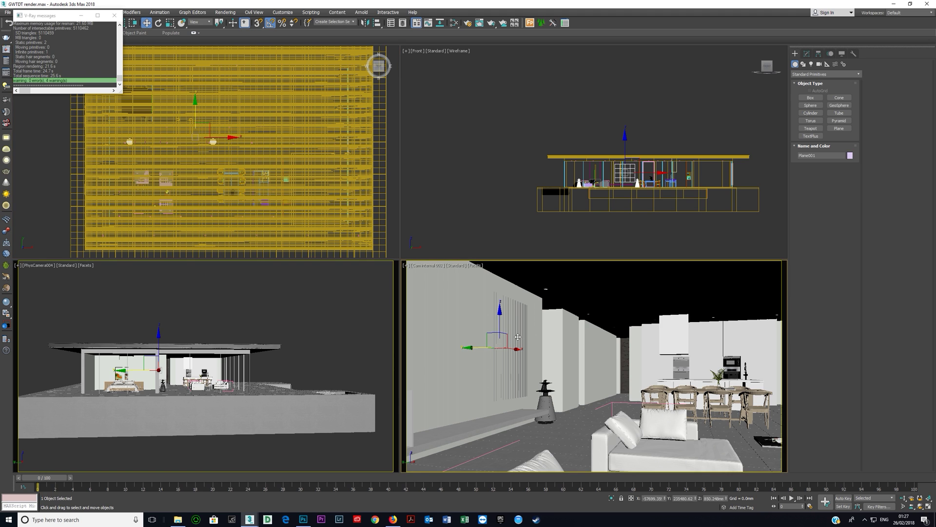
mouse_move(480, 348)
mouse_down()
mouse_move(536, 344)
mouse_move(480, 341)
mouse_up()
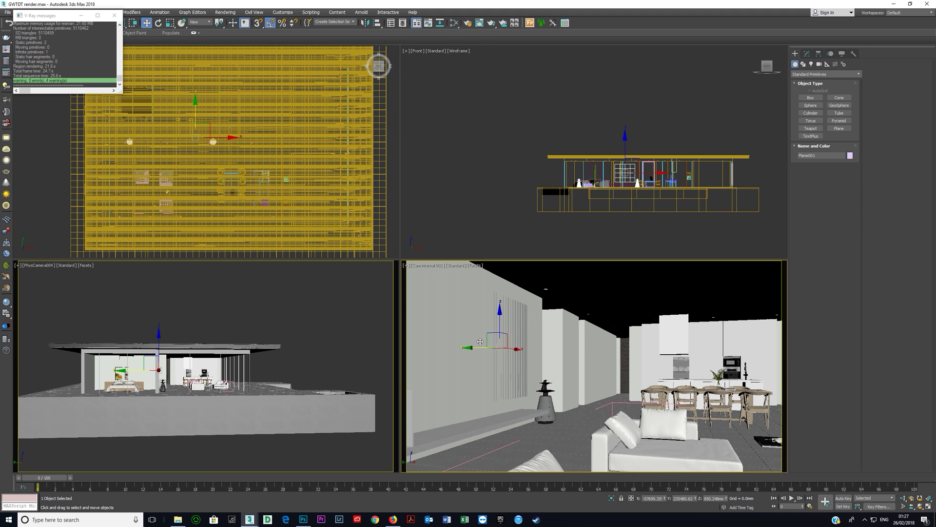
click(454, 22)
drag(380, 57, 560, 89)
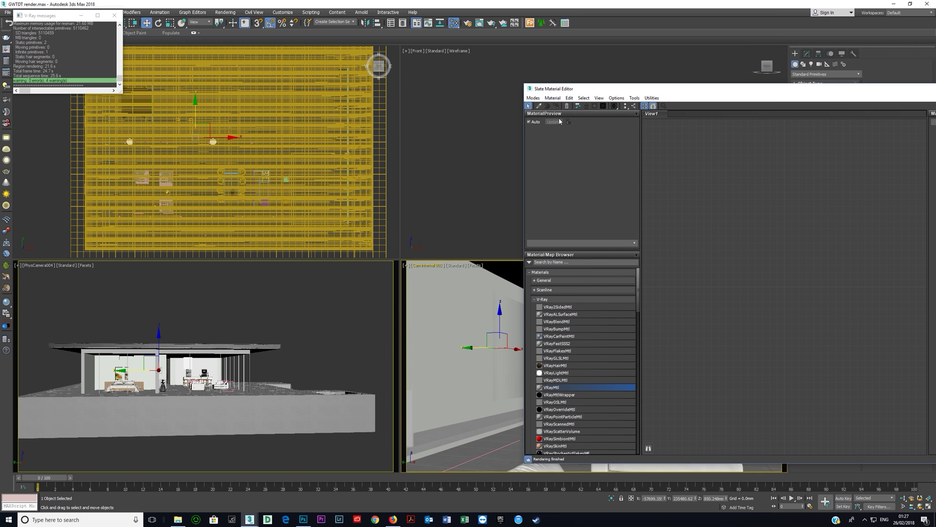
Add a VRayMtl node to the material view and enlarge its preview
drag(551, 387, 749, 214)
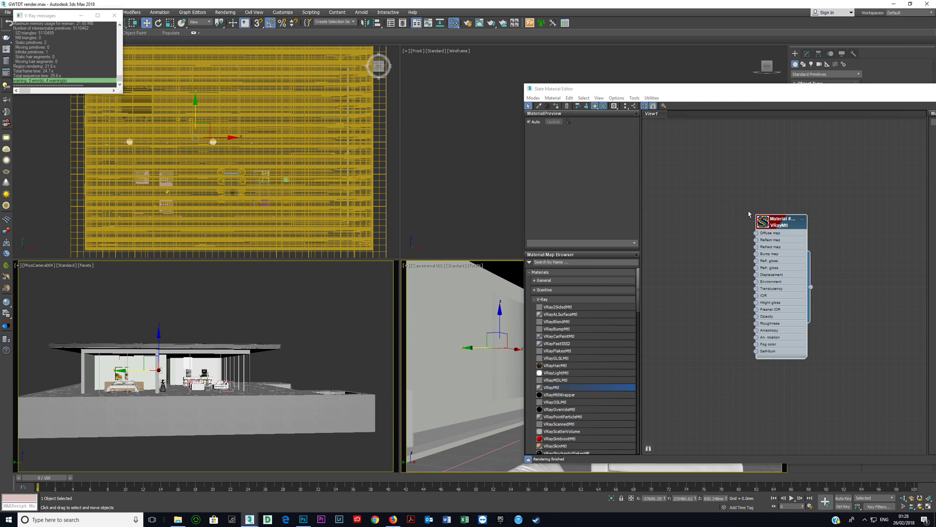
drag(748, 93, 513, 69)
double_click(527, 198)
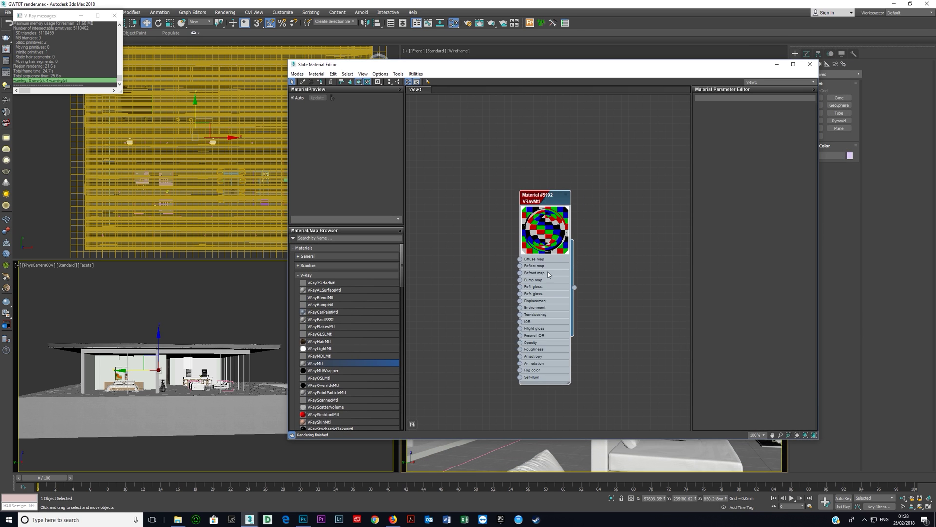
drag(554, 309, 584, 274)
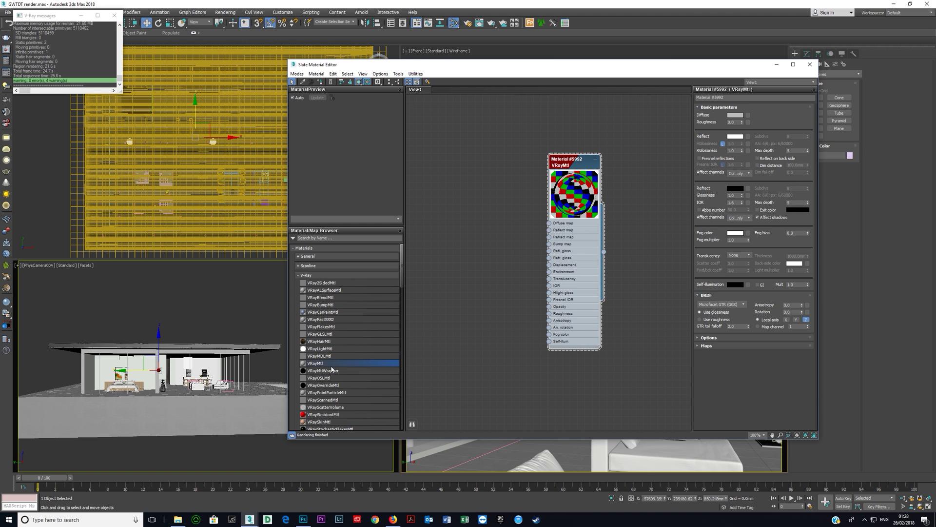
Add a second VRayMtl with an enlarged preview, enabling its viewport display and the preview background
drag(330, 364, 445, 213)
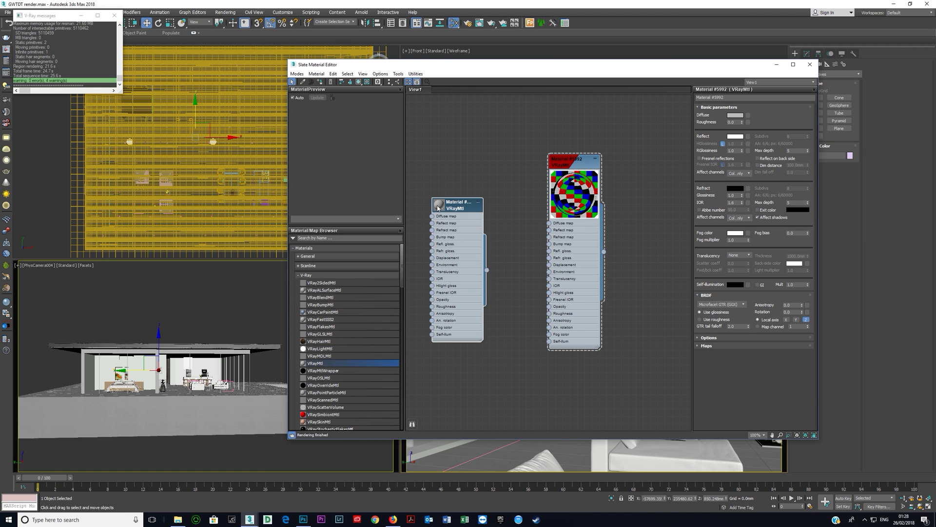
double_click(438, 208)
drag(459, 282, 473, 238)
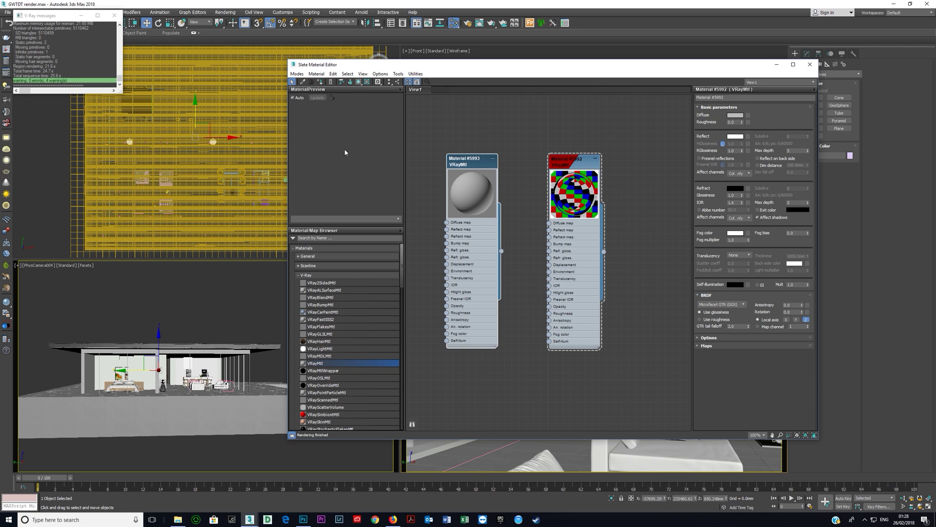
click(359, 82)
click(367, 82)
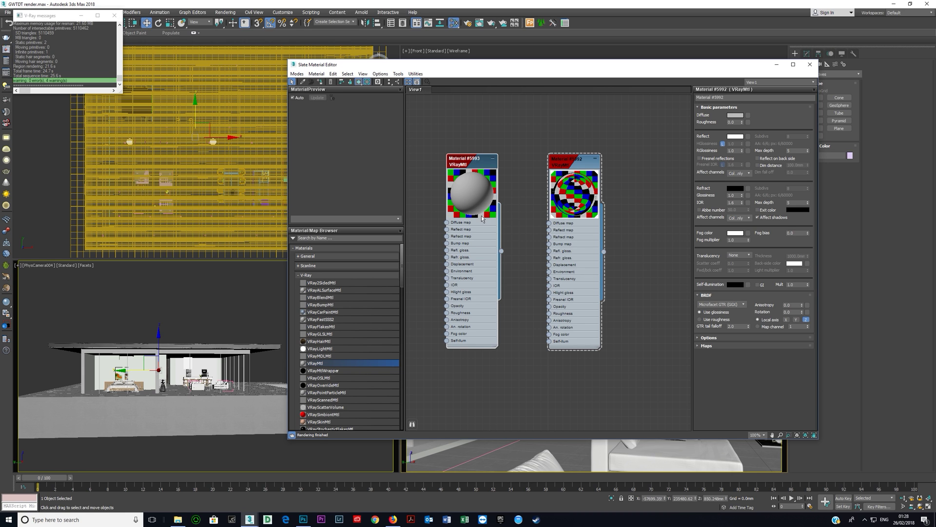
Turn off Fresnel reflections and set the reflection colour to pure white for the second VRayMtl
double_click(465, 290)
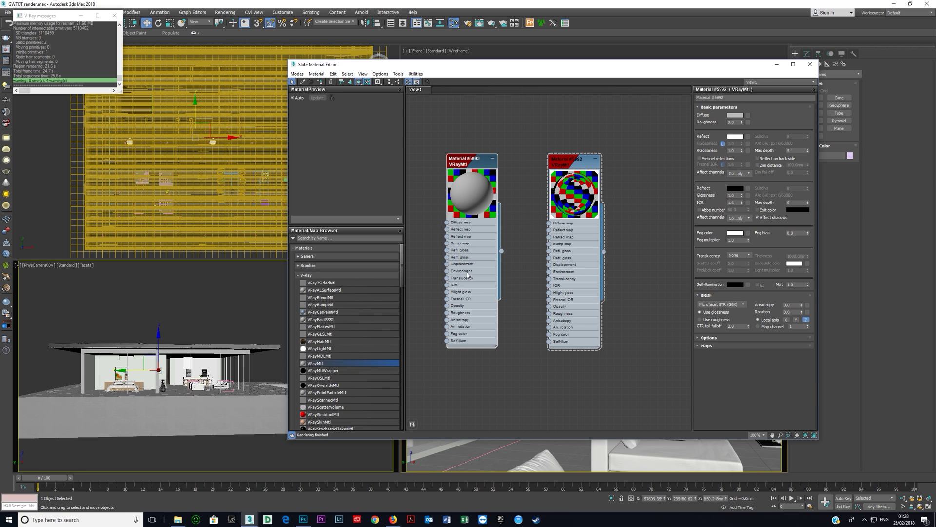
click(700, 159)
click(735, 136)
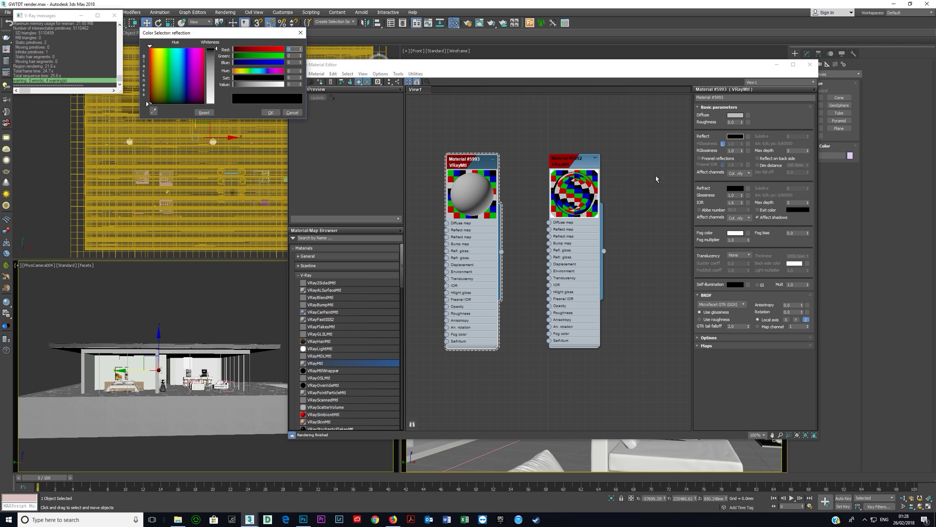
drag(234, 84, 284, 84)
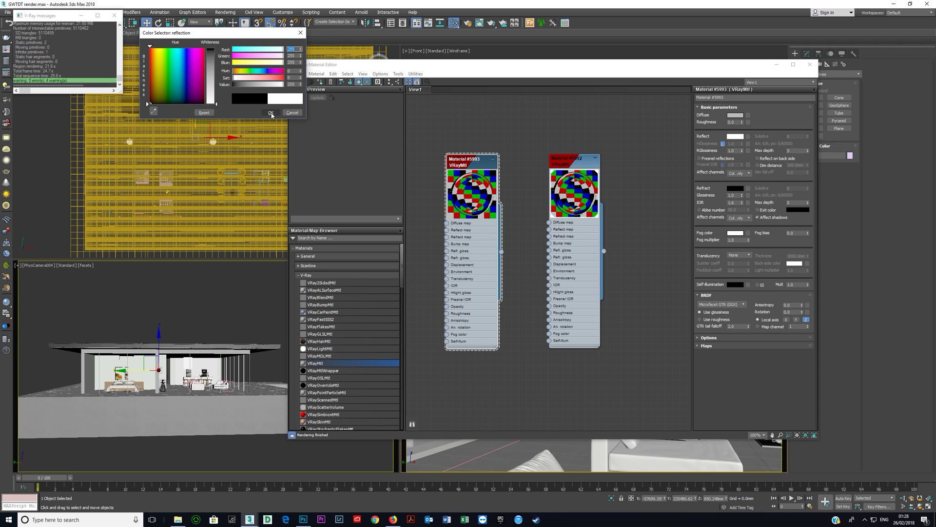
click(271, 112)
Delete the first VRayMtl node and select the remaining mirror material
click(562, 254)
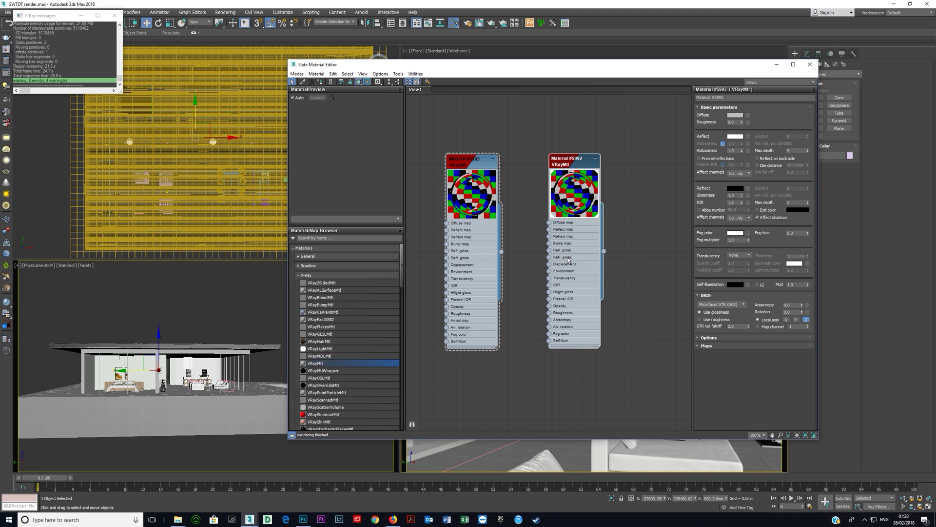
key(Delete)
click(461, 247)
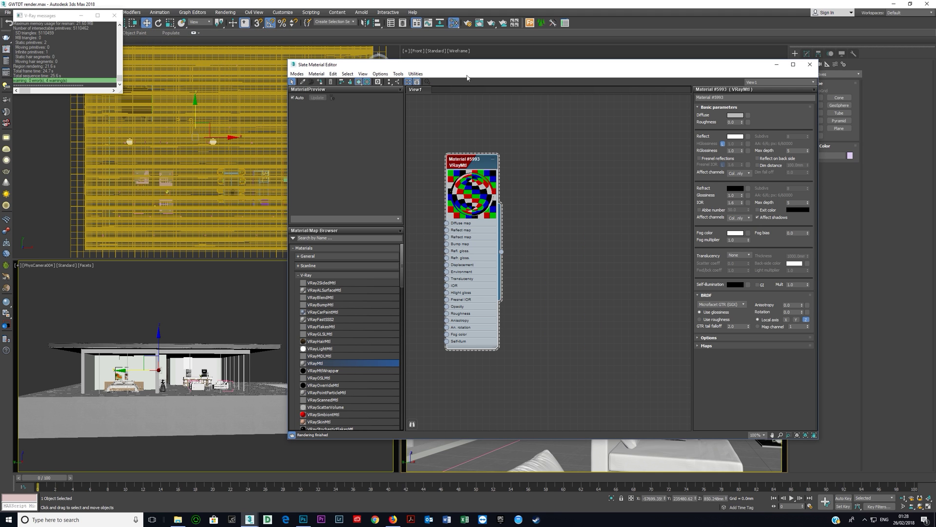
Minimise the material editor and open the Render Setup
drag(467, 66, 388, 81)
click(777, 77)
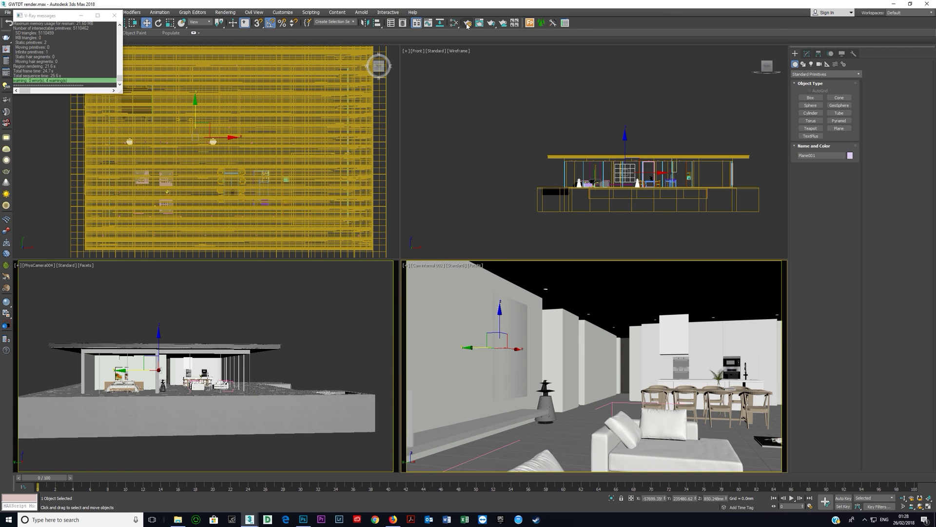
click(467, 25)
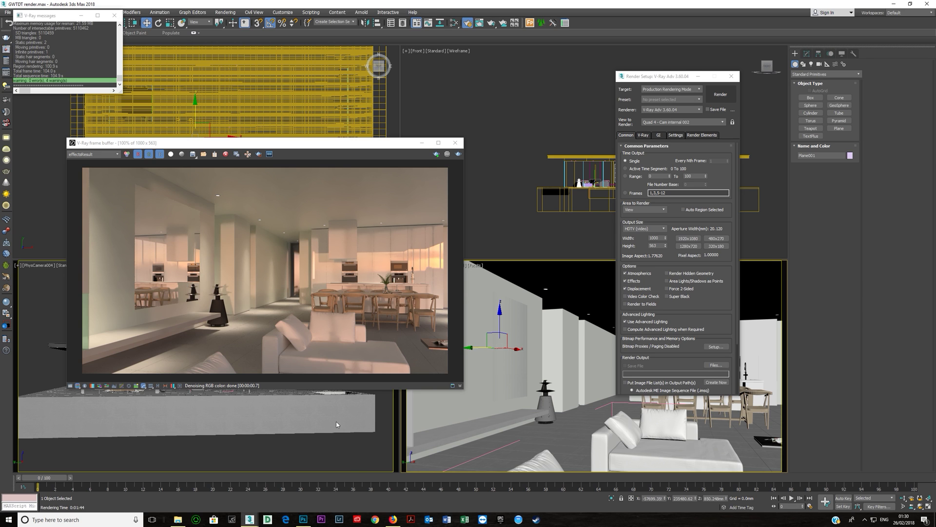
Open all the mirror reference photos from the references folder in Photos, minimise the viewer and return to the V-Ray frame buffer
click(179, 520)
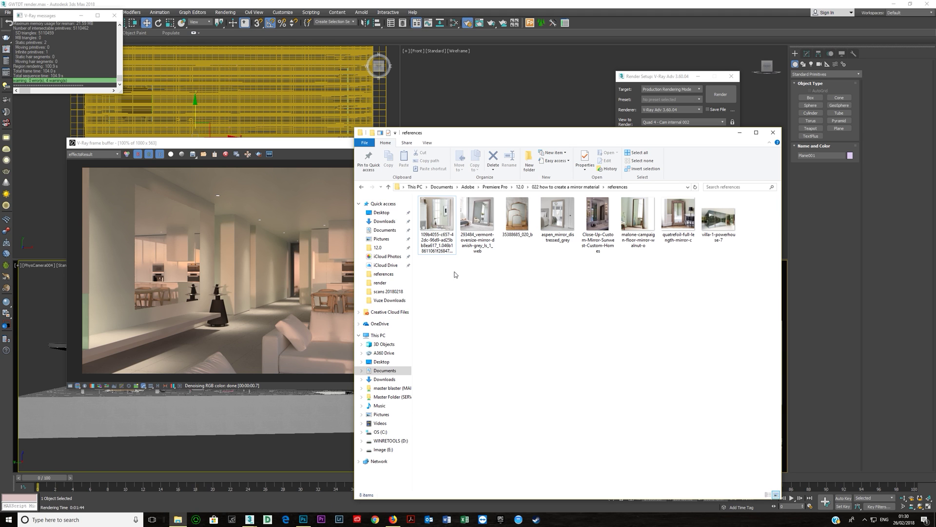
drag(475, 250, 738, 198)
right_click(729, 218)
click(747, 222)
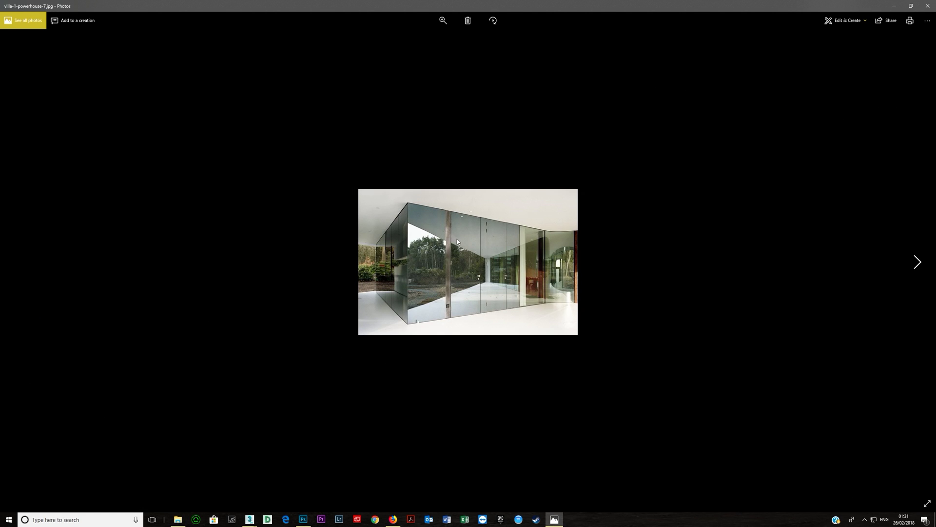
click(894, 6)
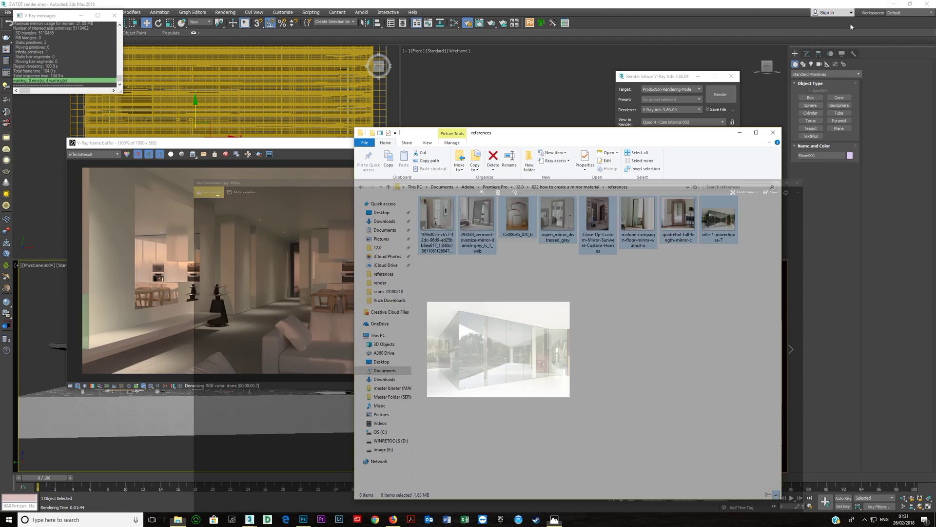
click(312, 144)
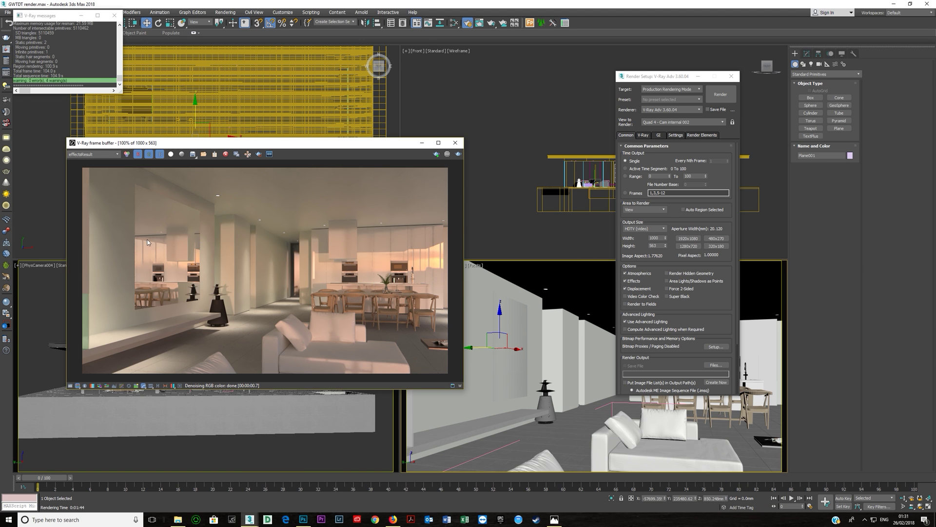
Reopen the material editor and check the mirror material's reflection colour and reflection glossiness
click(454, 23)
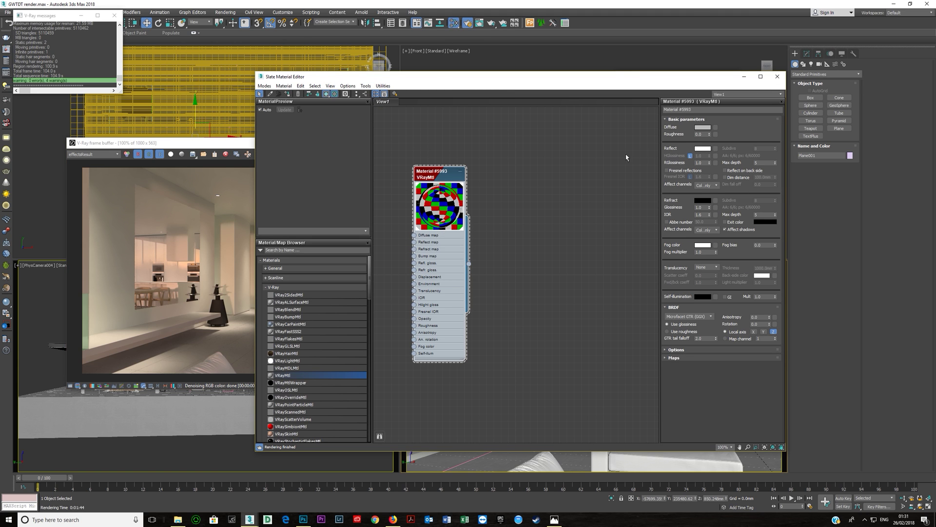
click(702, 148)
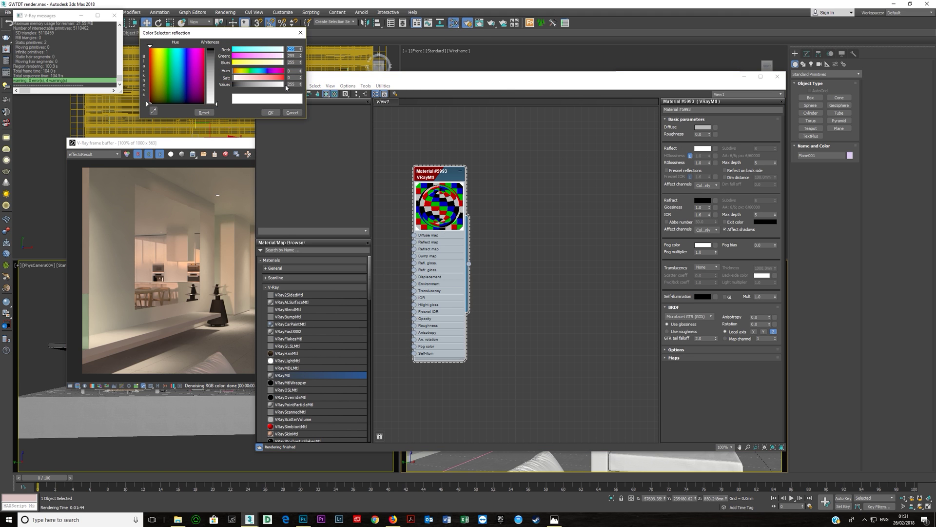
click(271, 112)
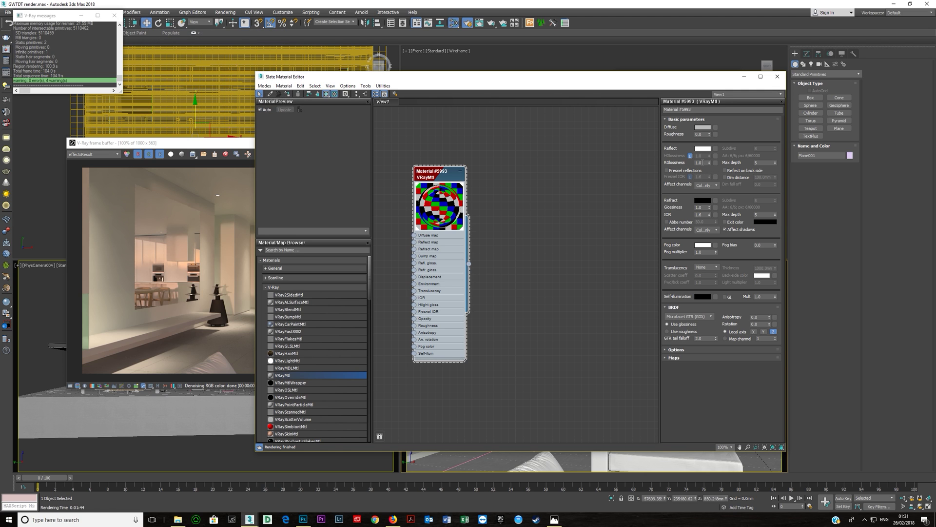
double_click(703, 162)
Set the mirror material's diffuse colour to pure black
click(703, 128)
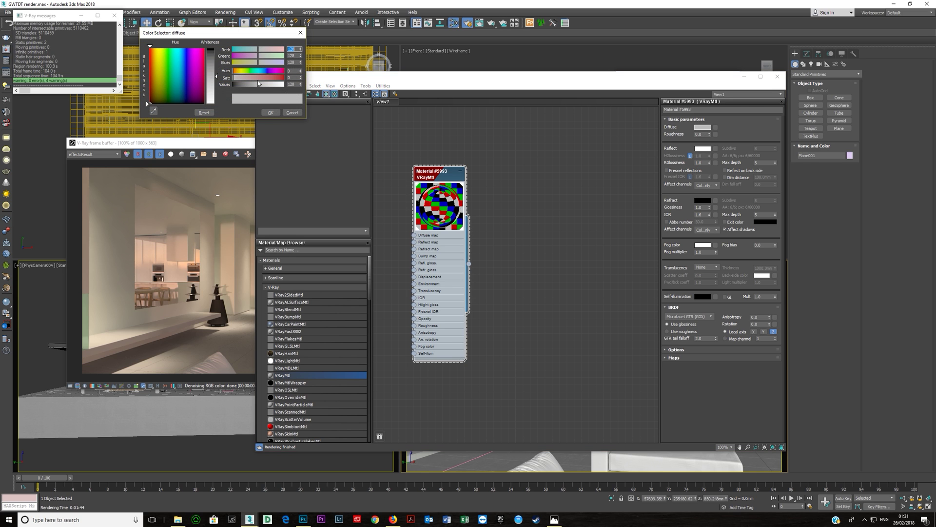
drag(258, 83, 232, 87)
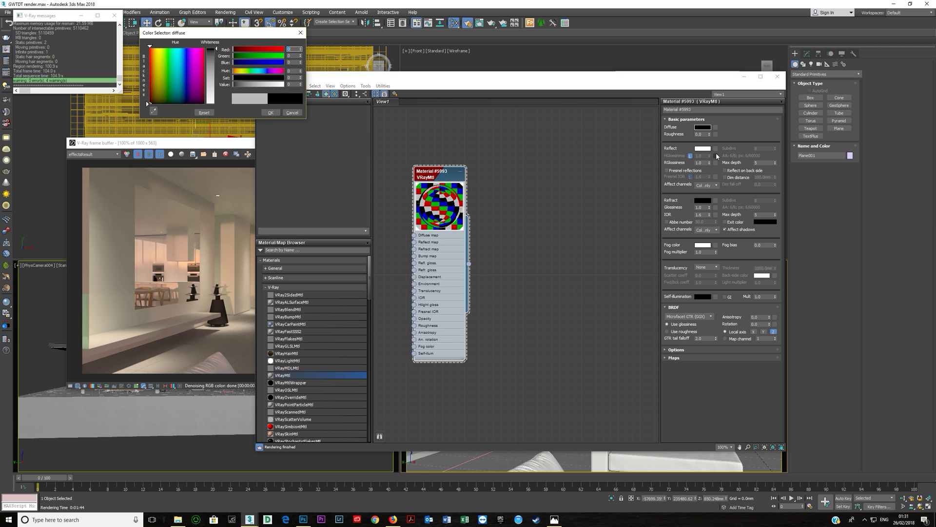
key(Return)
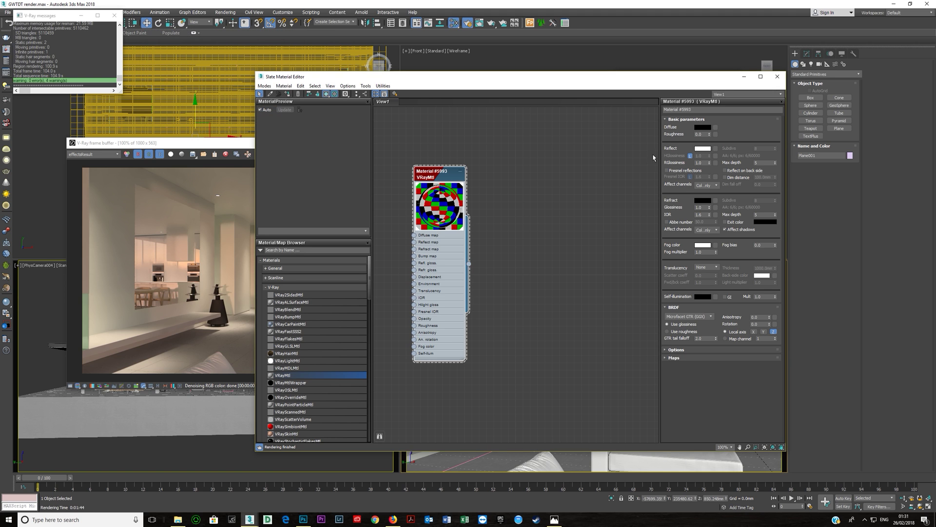
Inspect the mirror material's reflection colour in the colour selector and leave it without applying changes
click(704, 148)
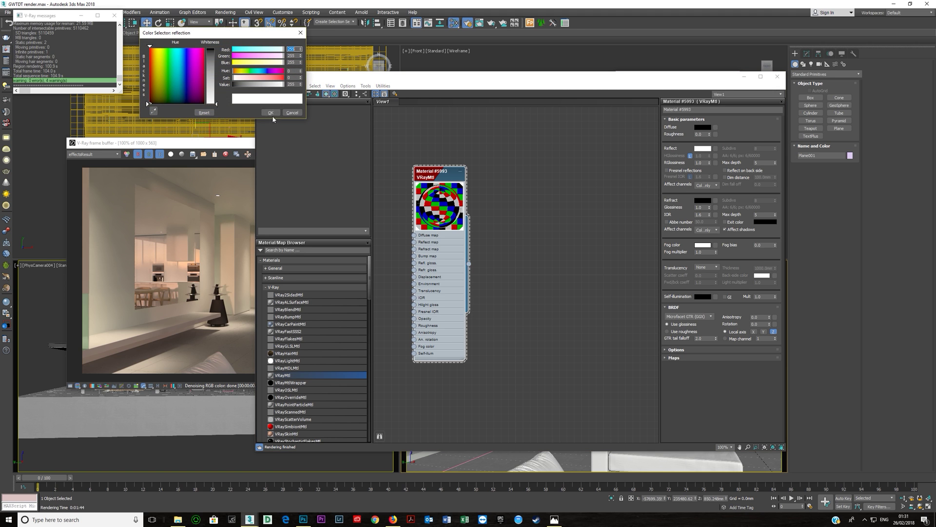
click(276, 112)
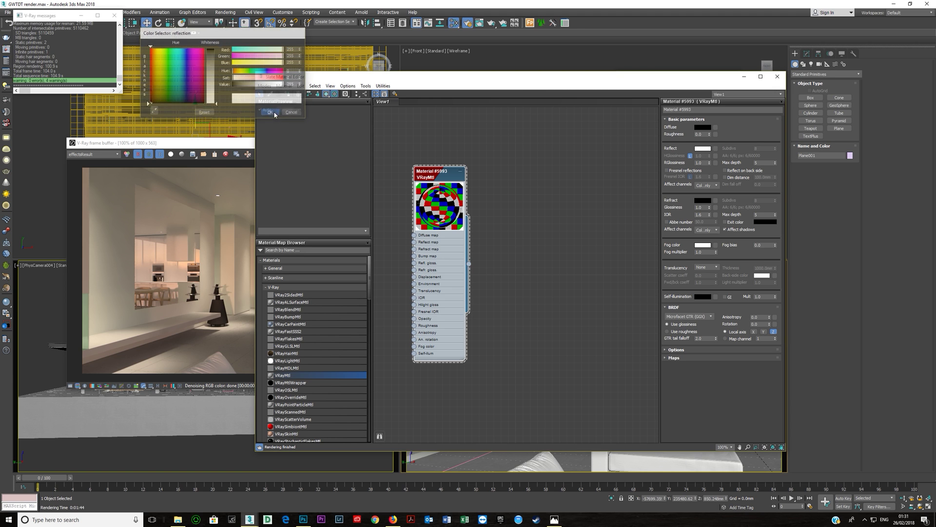
click(697, 148)
drag(261, 87, 286, 88)
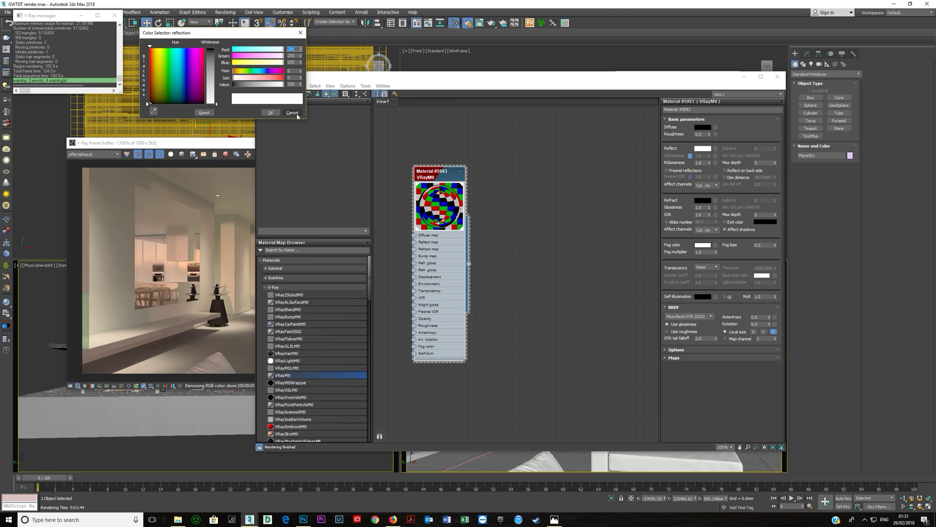
click(293, 112)
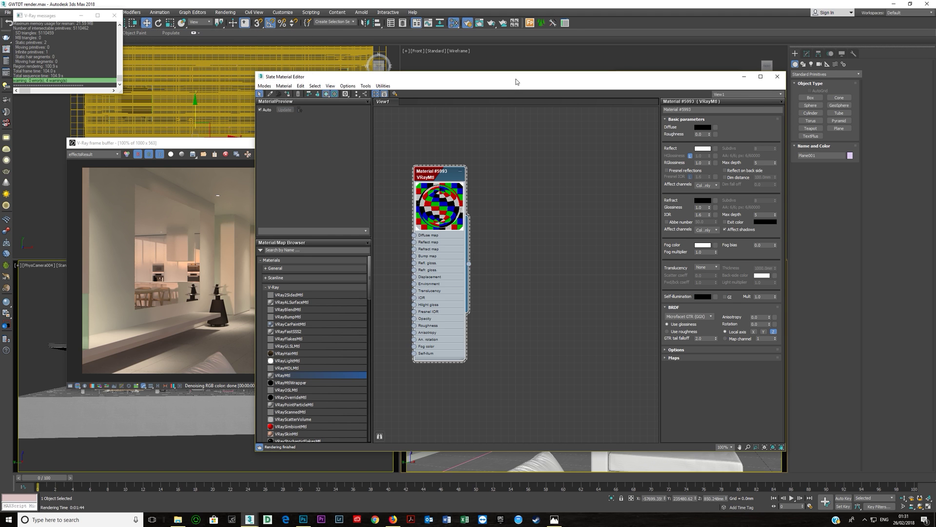
Close the material editor and the Render Setup
drag(517, 81, 570, 93)
click(833, 88)
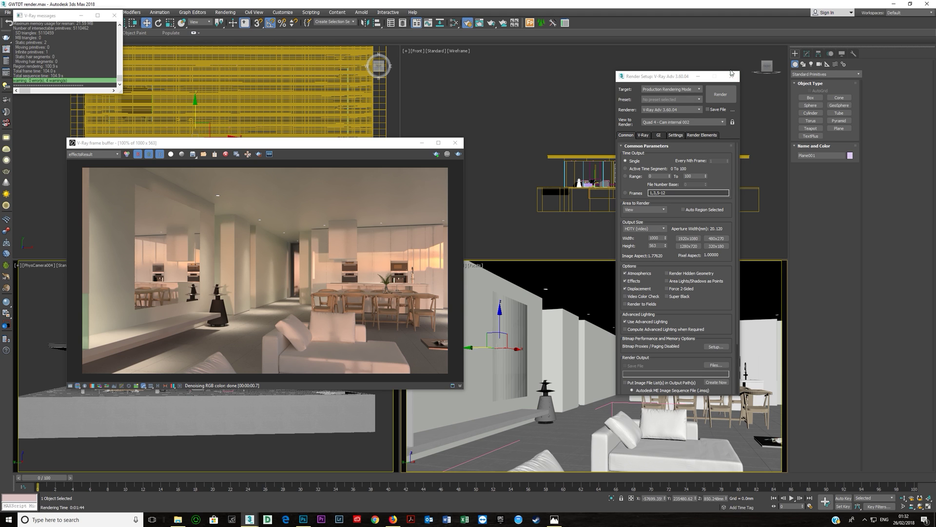
click(738, 145)
click(731, 77)
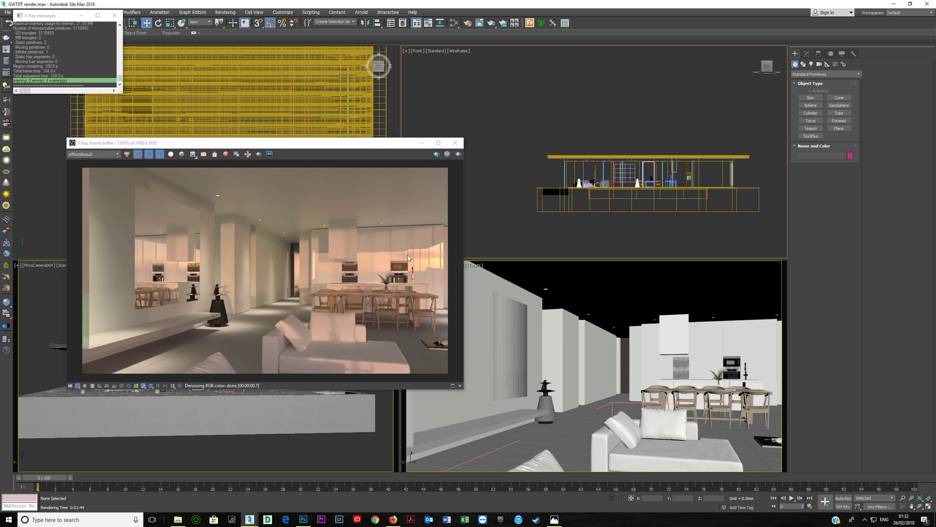
Switch to Photos, study how the mirrors in the reference photos tint and darken their reflections, and close the viewer
mouse_move(554, 519)
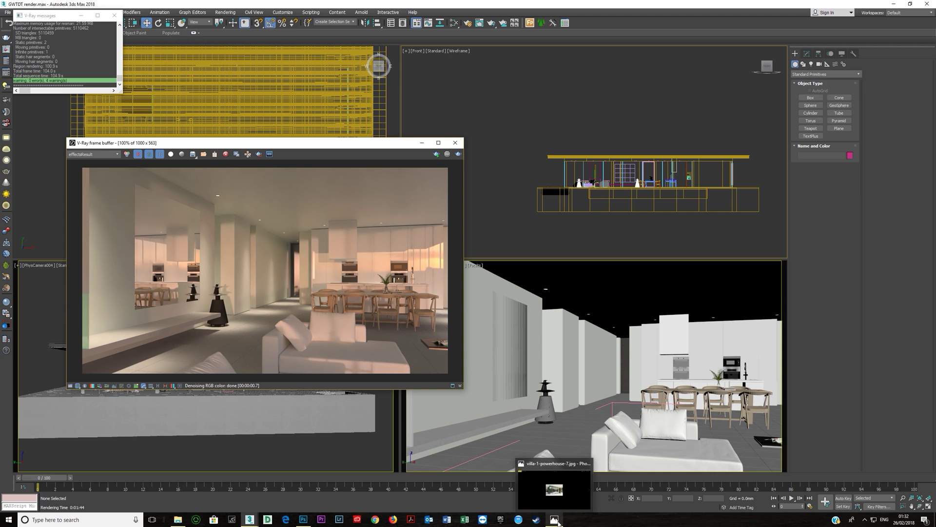
click(554, 490)
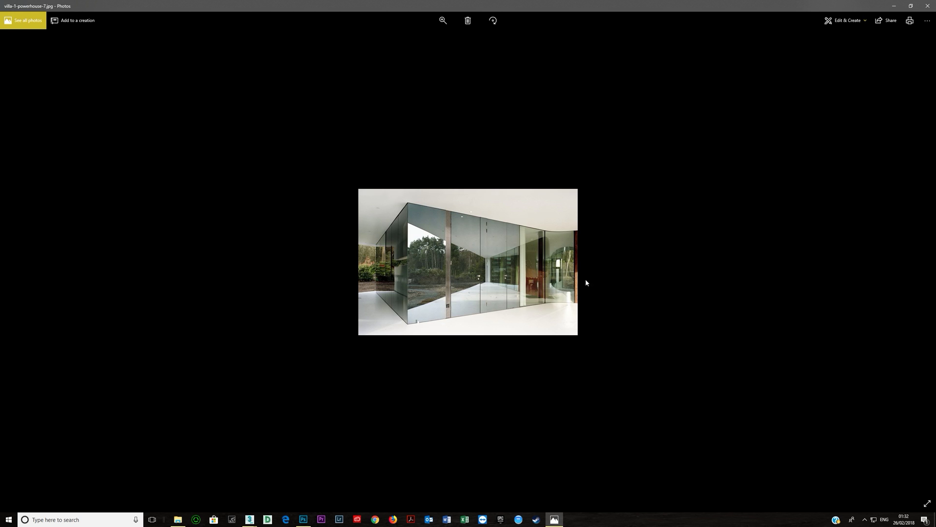
key(Right)
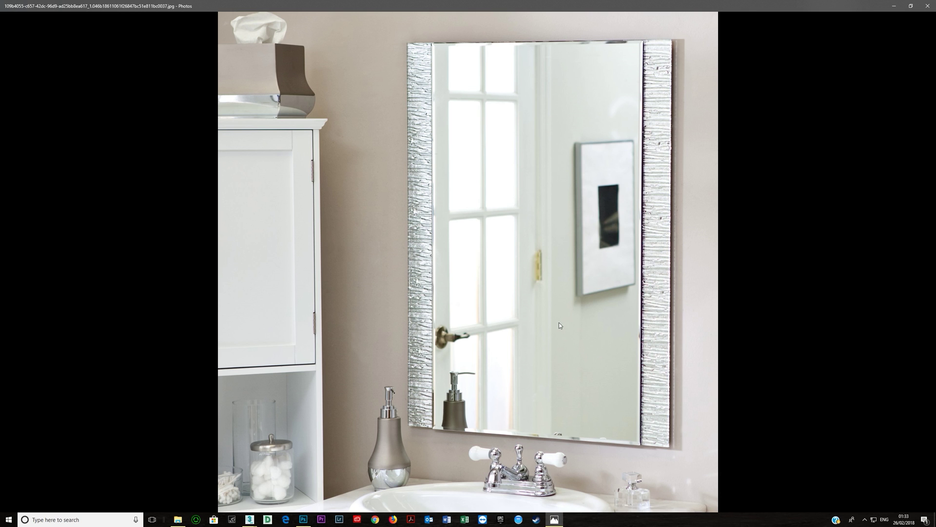
key(Right)
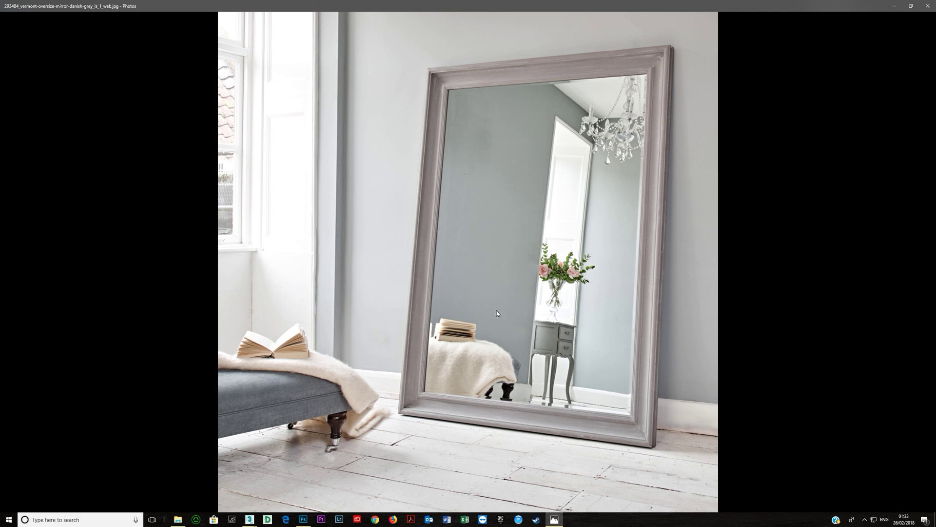
click(422, 426)
key(Right)
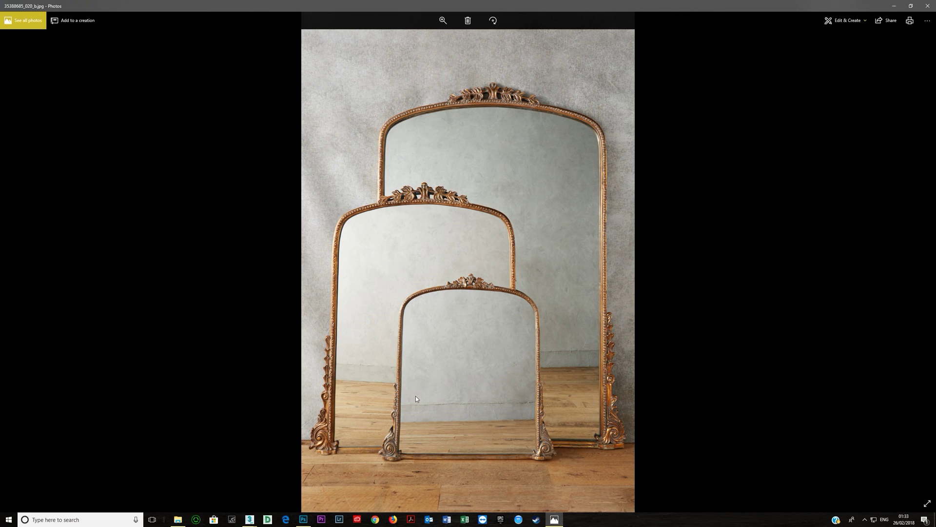
key(Right)
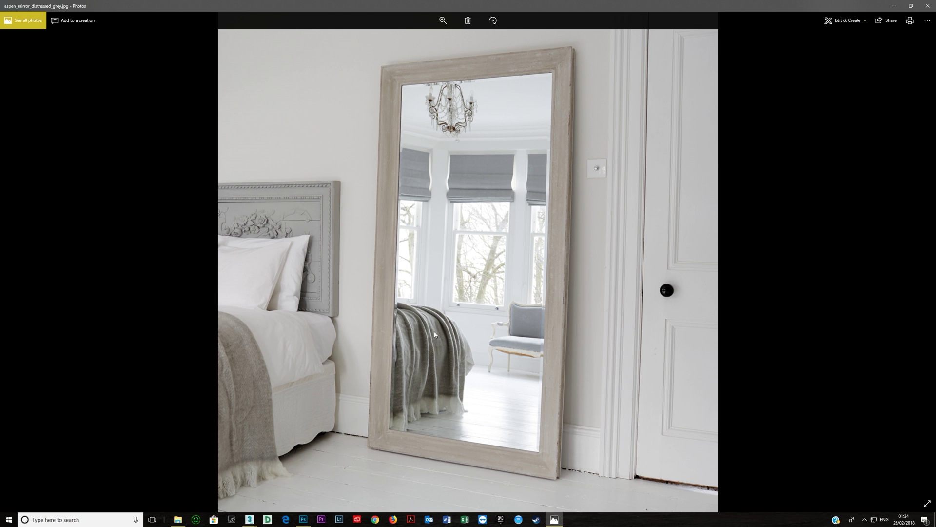
key(Right)
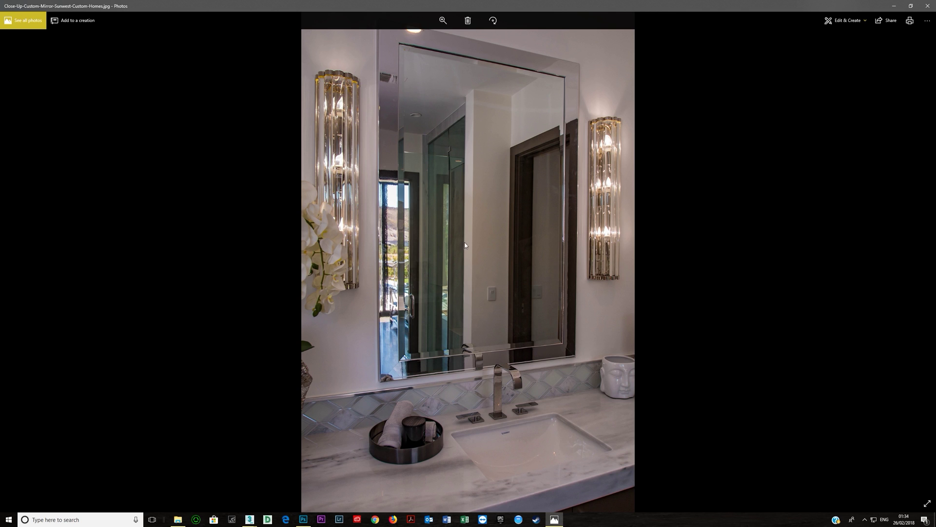
key(Right)
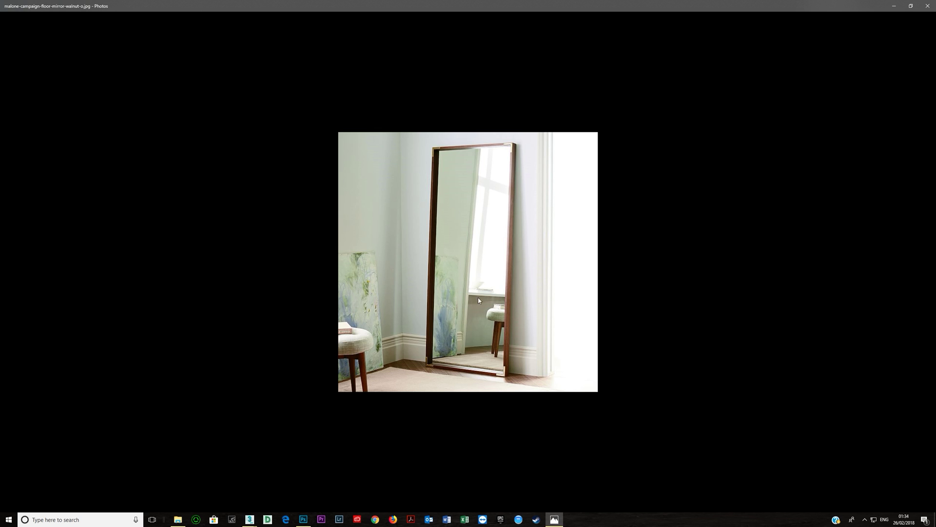
key(Right)
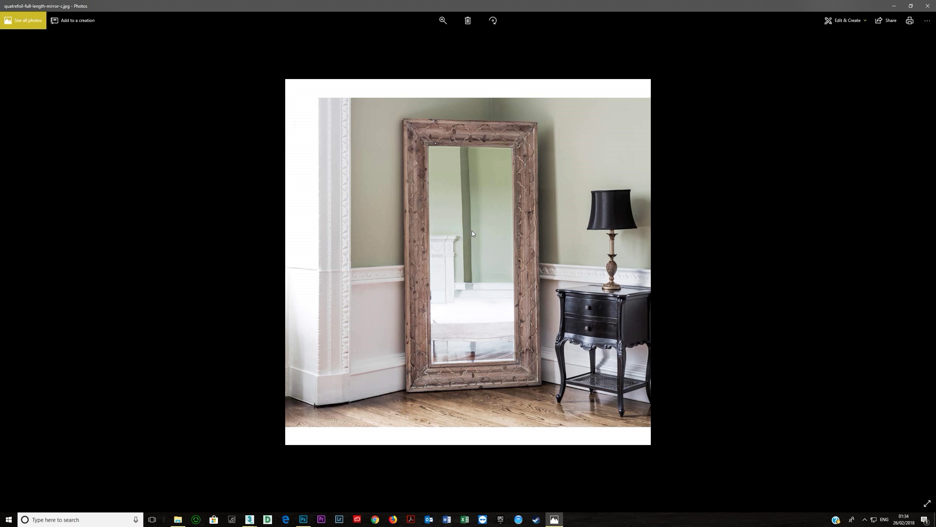
click(928, 6)
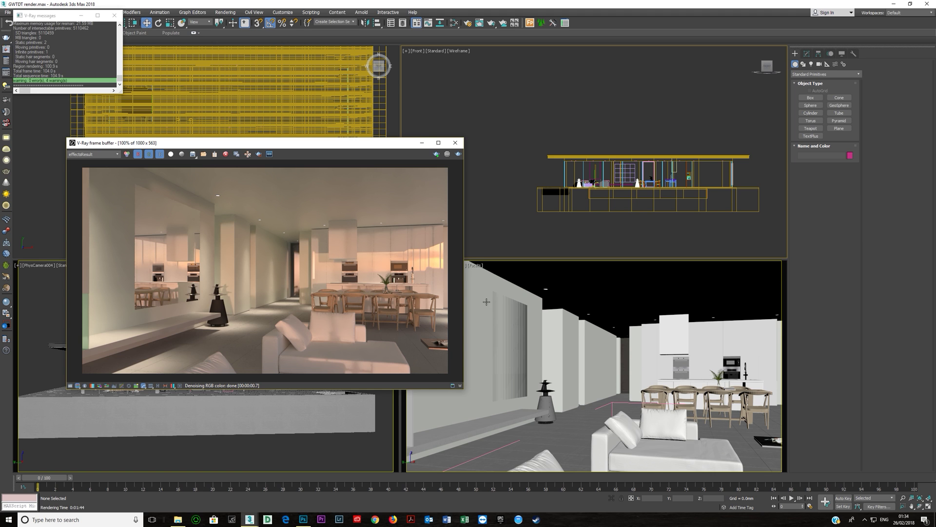
Reopen the material editor and lower the mirror material's reflection colour to a light grey with a value of 207
click(453, 23)
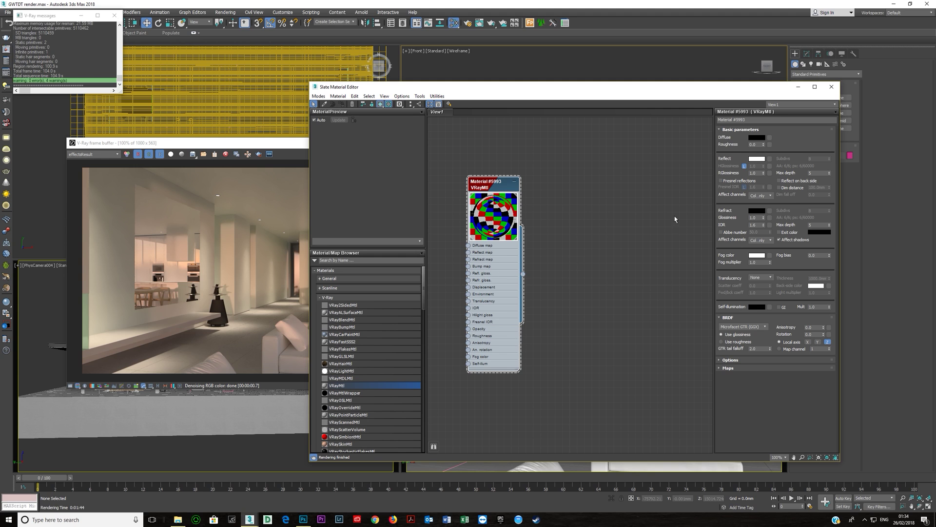
click(757, 158)
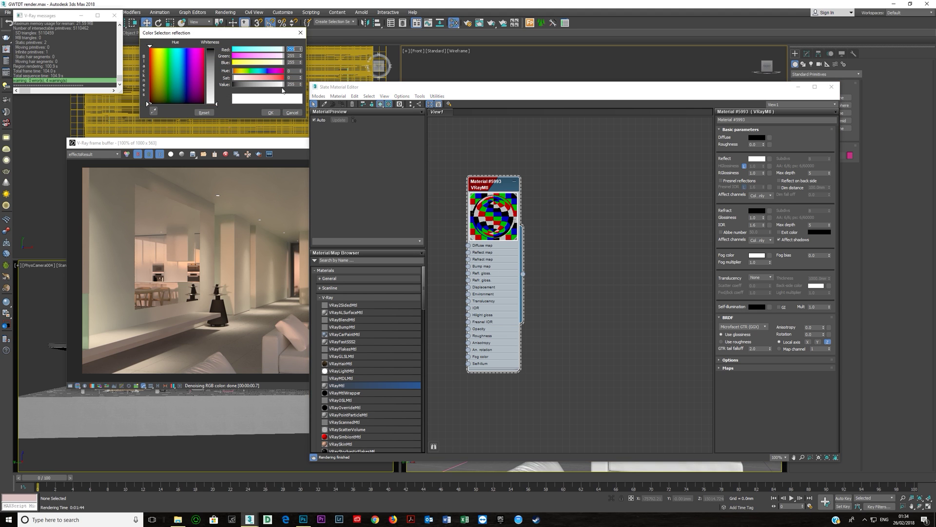
click(281, 85)
drag(280, 86, 275, 85)
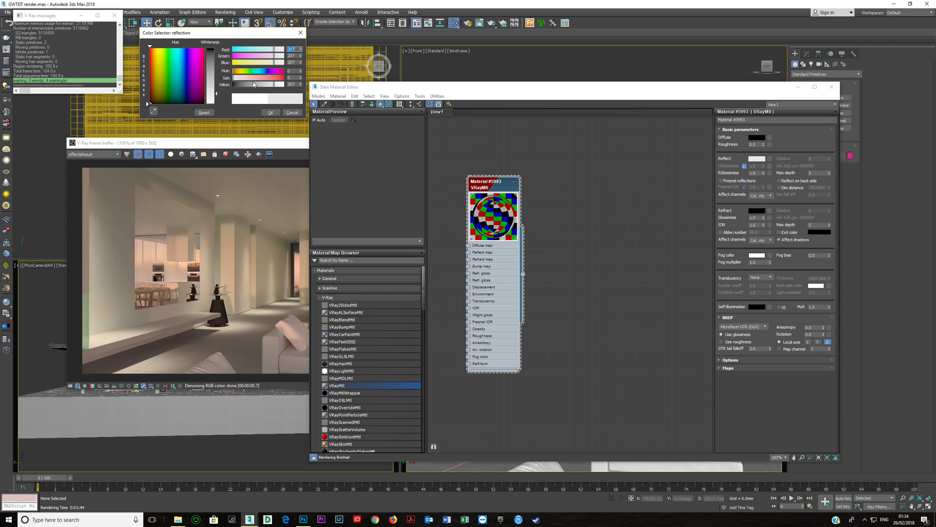
Try a pink reflection tint by reducing the green component to 73, and restore the light grey
drag(274, 56, 247, 56)
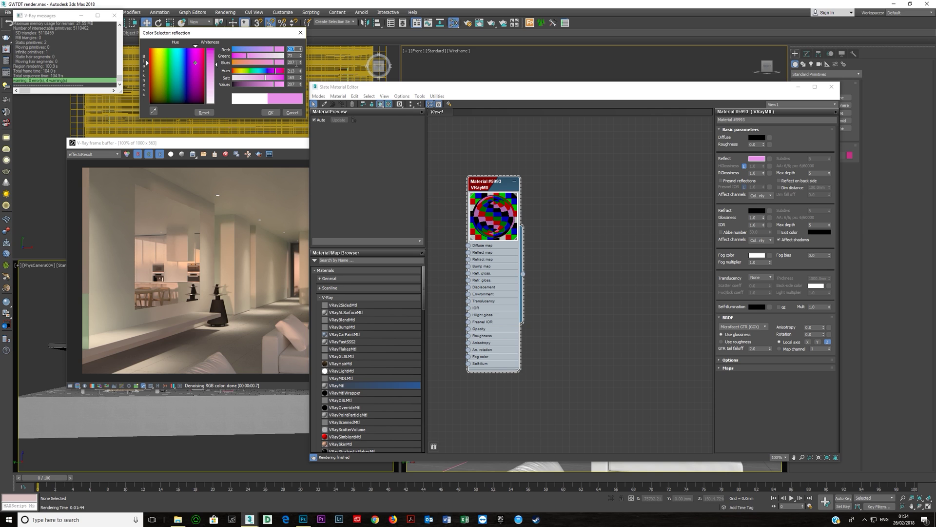
click(275, 57)
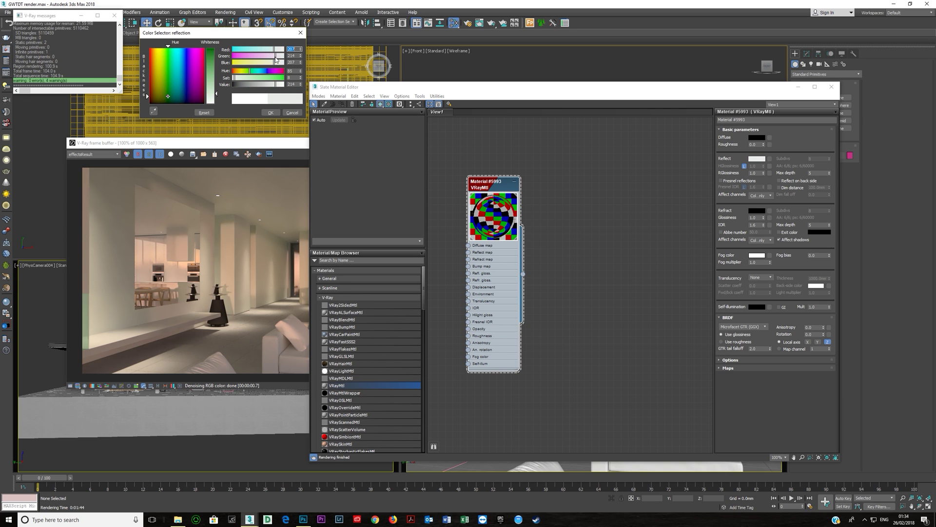
drag(275, 56, 274, 57)
Darken the reflection colour to a value of about 197 with a slight blue tint, and check the black diffuse colour
mouse_move(275, 64)
mouse_down()
mouse_move(240, 63)
mouse_move(276, 68)
mouse_up()
drag(276, 64, 275, 64)
drag(217, 94, 216, 90)
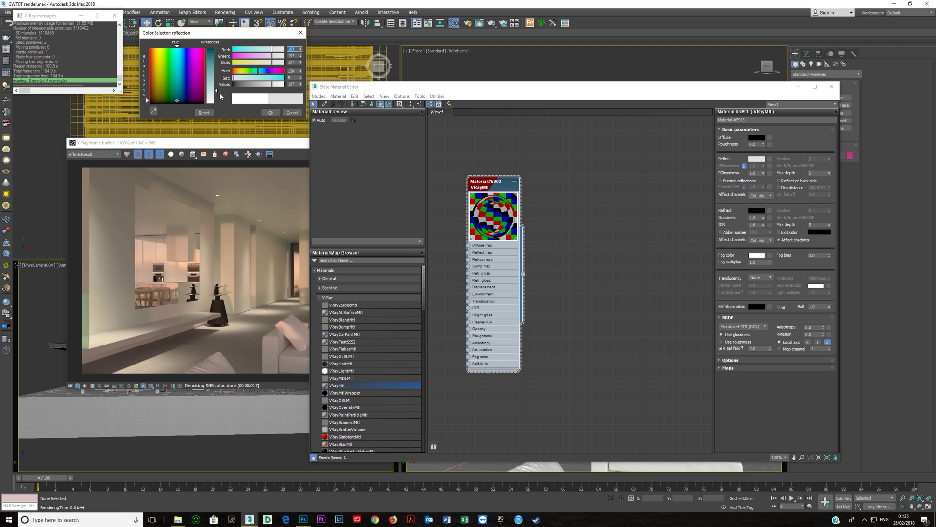
drag(272, 50, 271, 50)
drag(233, 78, 239, 79)
click(271, 113)
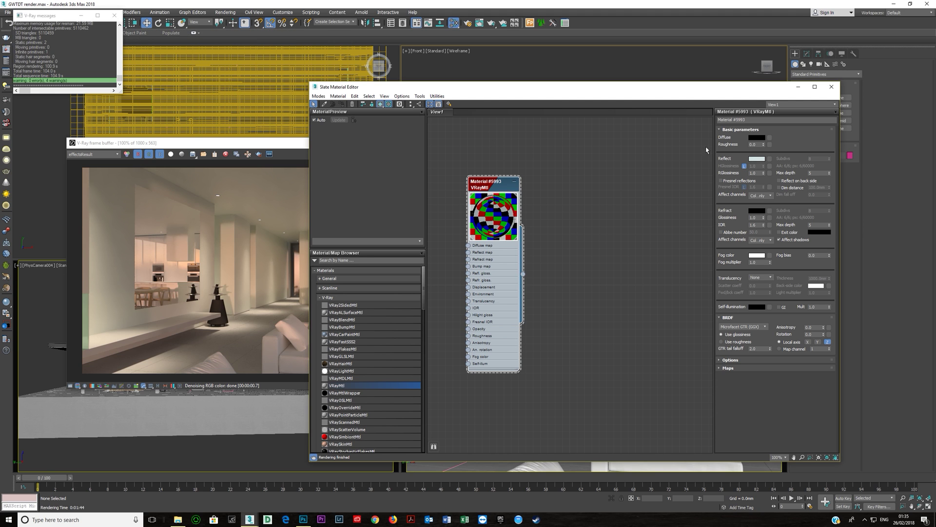
click(757, 138)
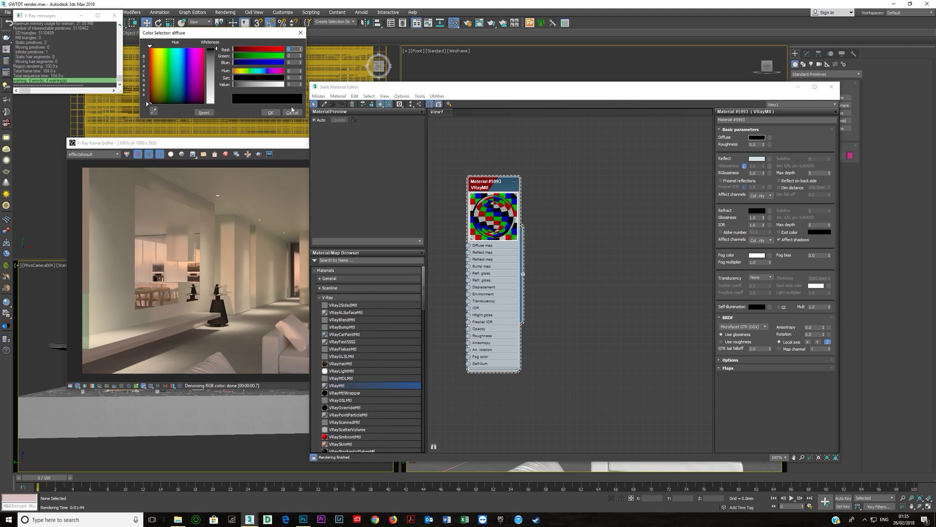
click(271, 113)
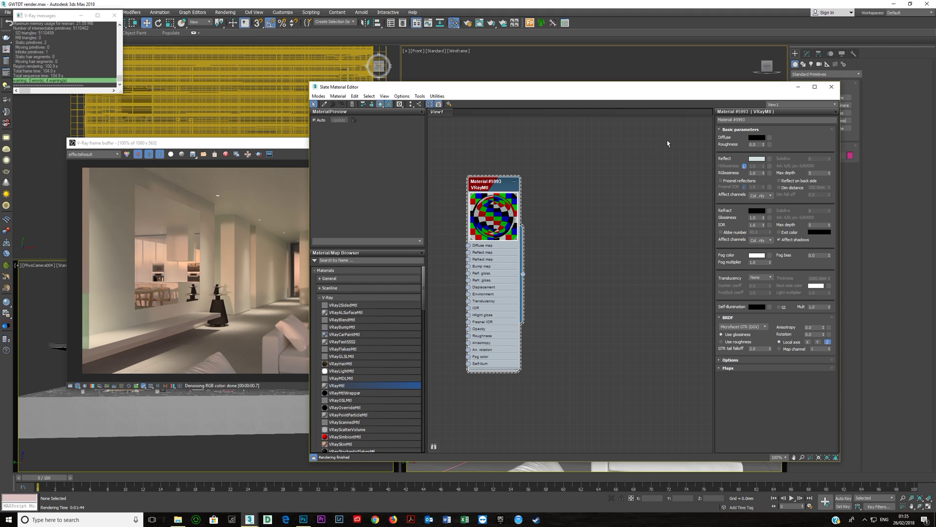
Copy the mirror material's reflection colour onto its diffuse colour
right_click(760, 160)
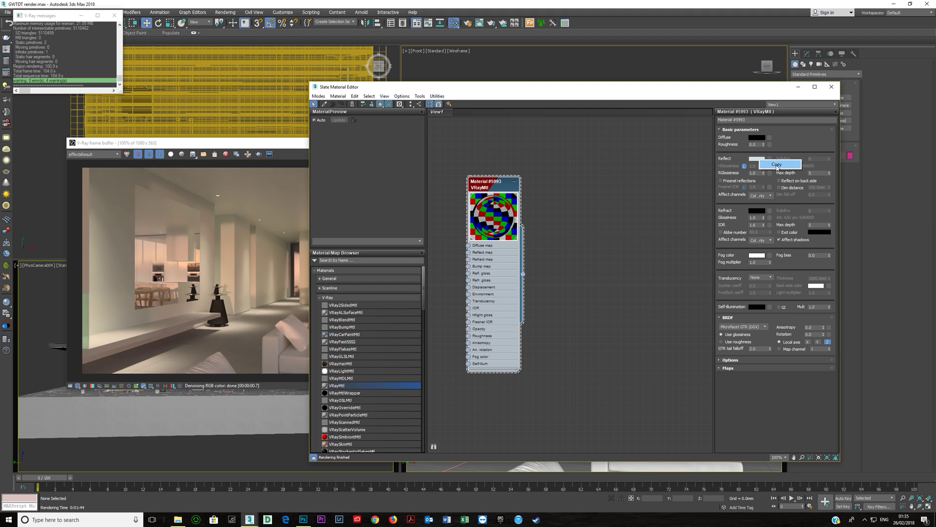
click(775, 164)
right_click(759, 138)
click(768, 151)
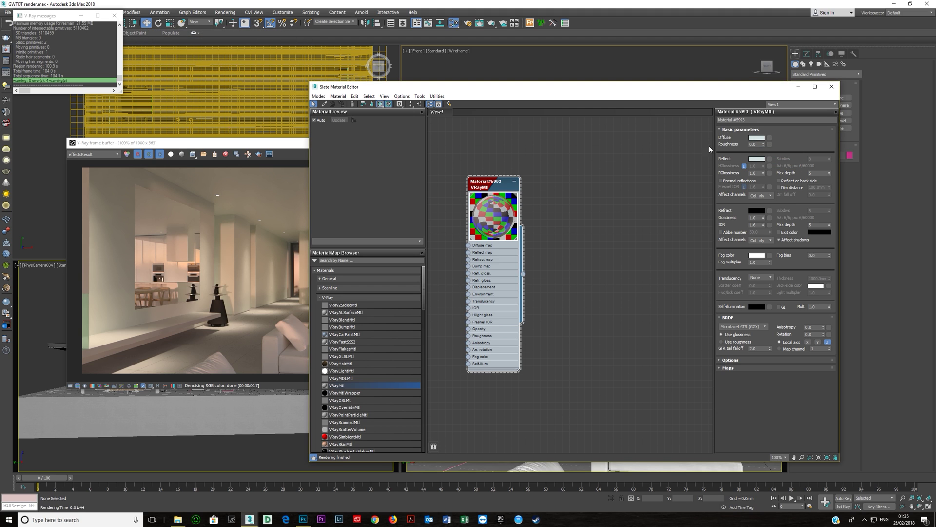
Darken the mirror material's diffuse colour to near black with a value of 2, and close the material editor
click(757, 138)
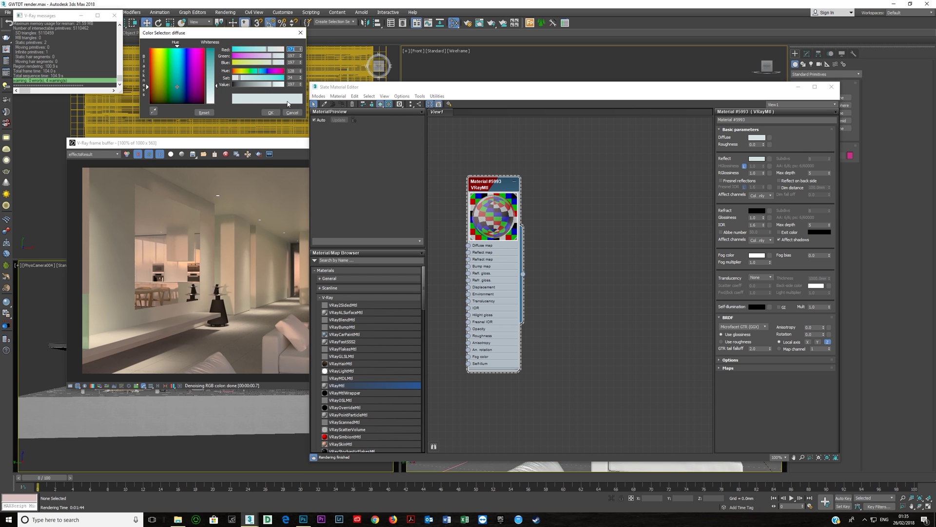
click(235, 85)
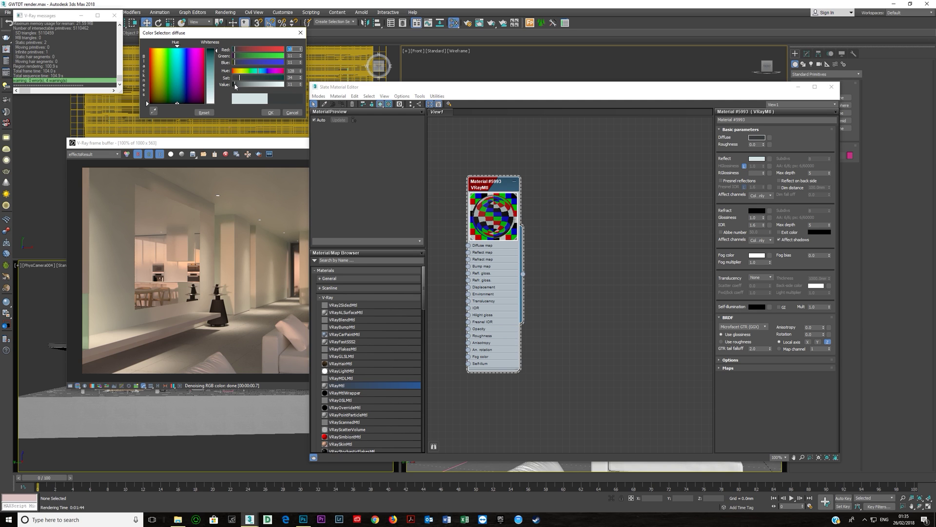
drag(234, 87, 233, 86)
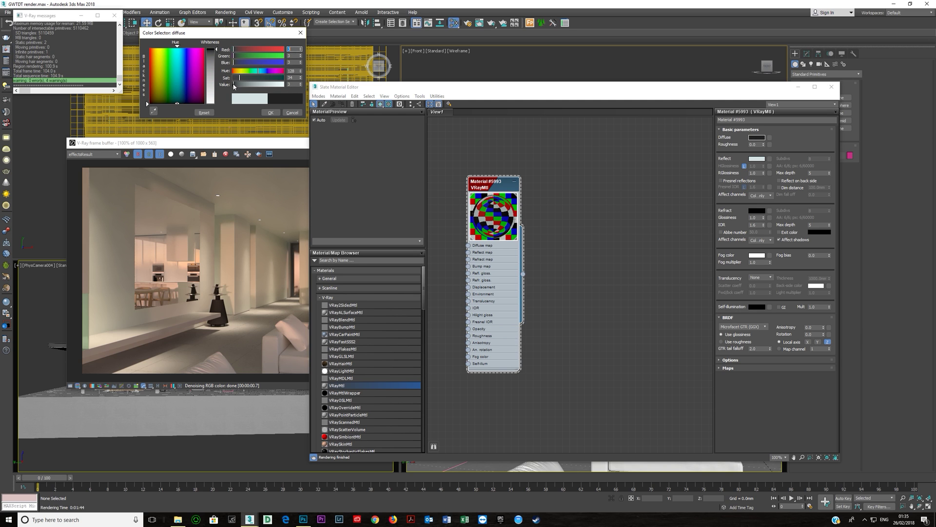
drag(234, 87, 242, 78)
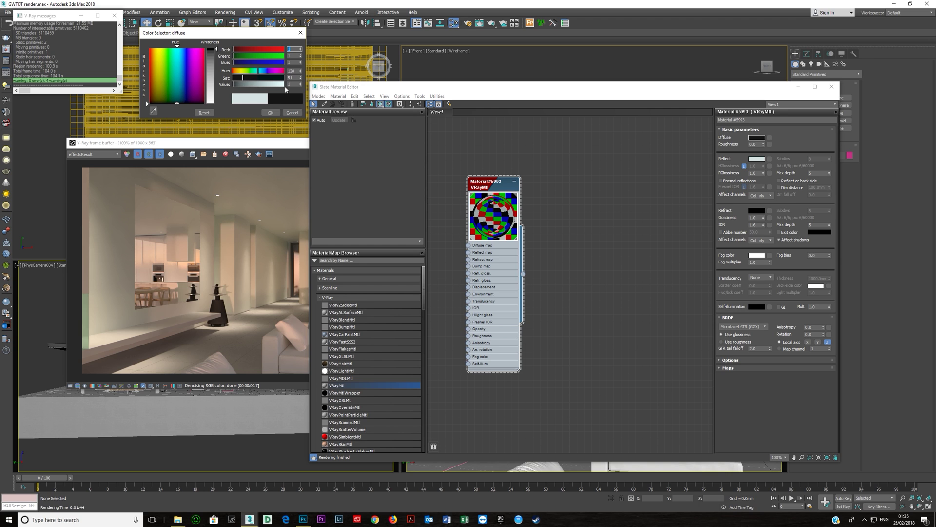
text(2)
key(Return)
click(271, 114)
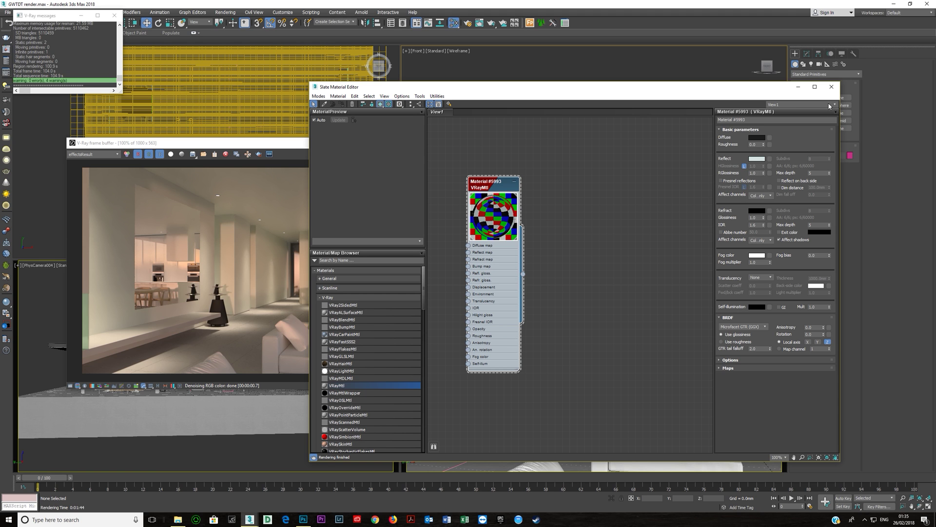
click(831, 86)
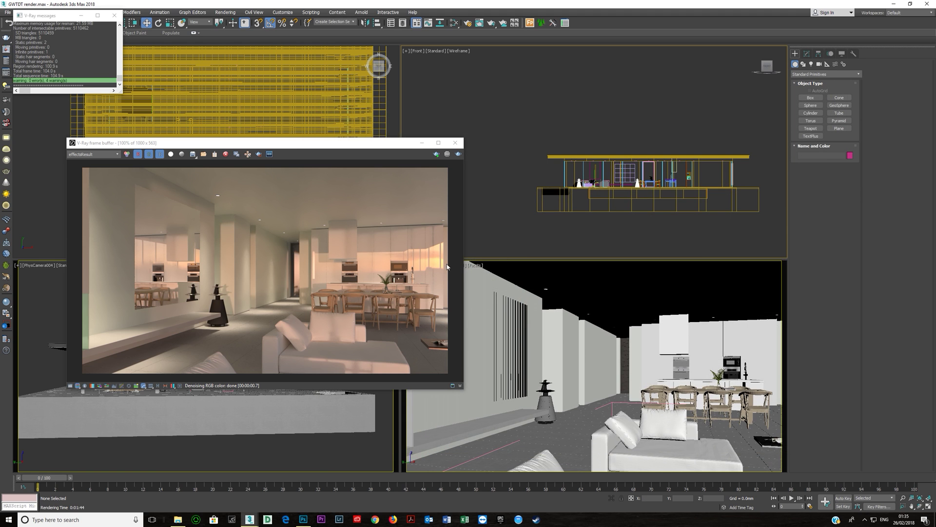
Render only the region around the wall mirror, show the RGB color channel, and turn region rendering off
click(259, 154)
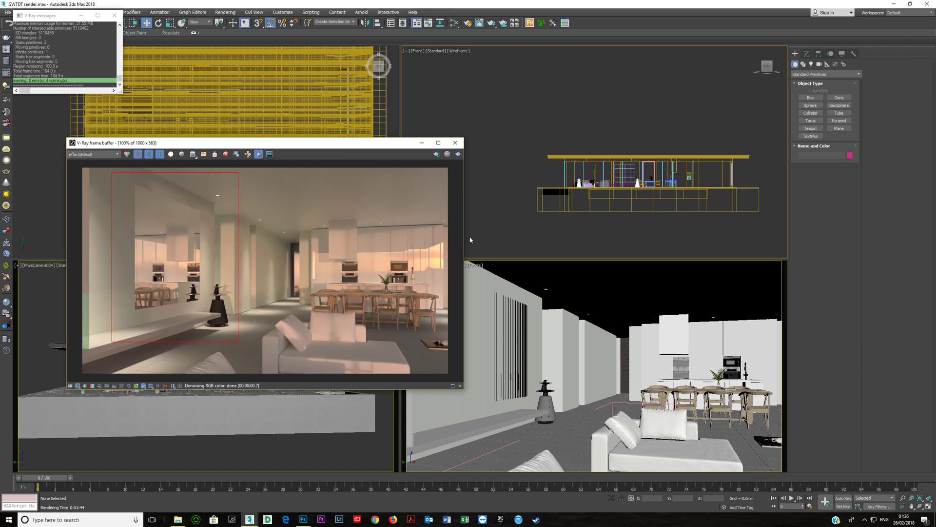
click(458, 154)
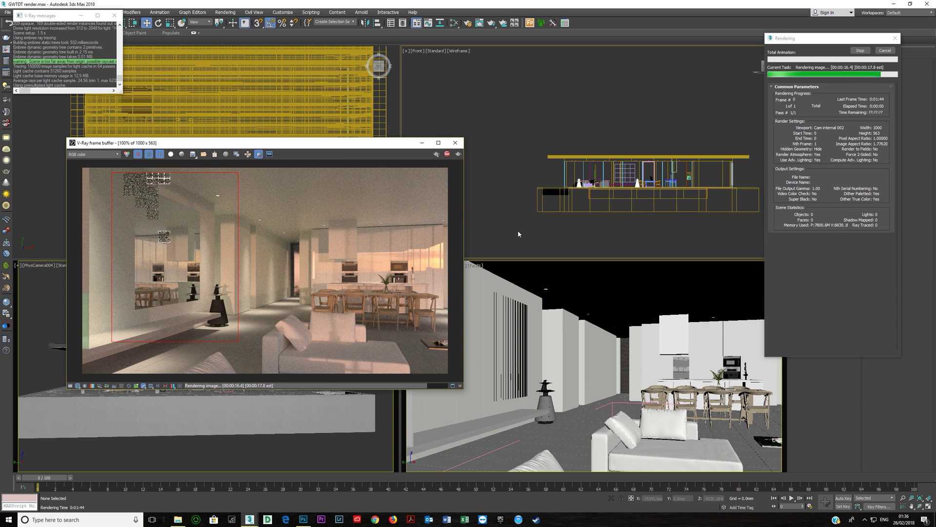
click(98, 154)
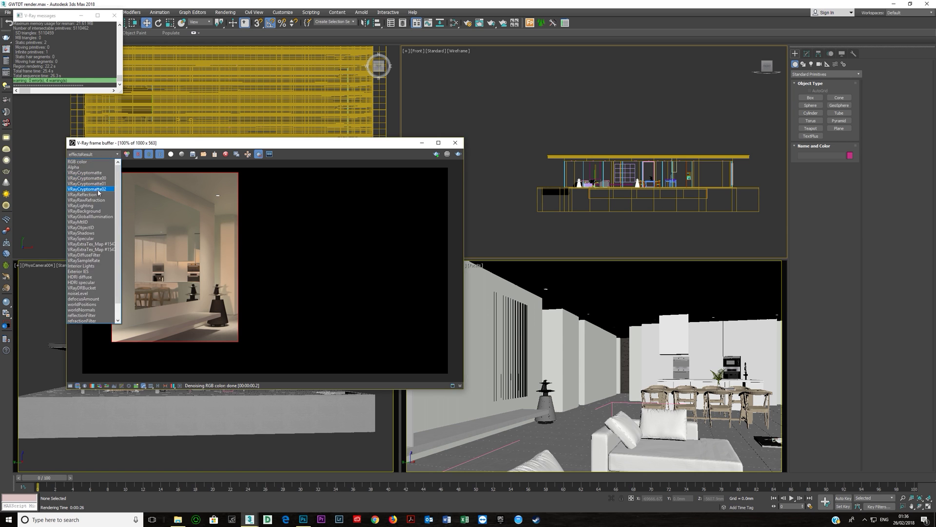
click(83, 162)
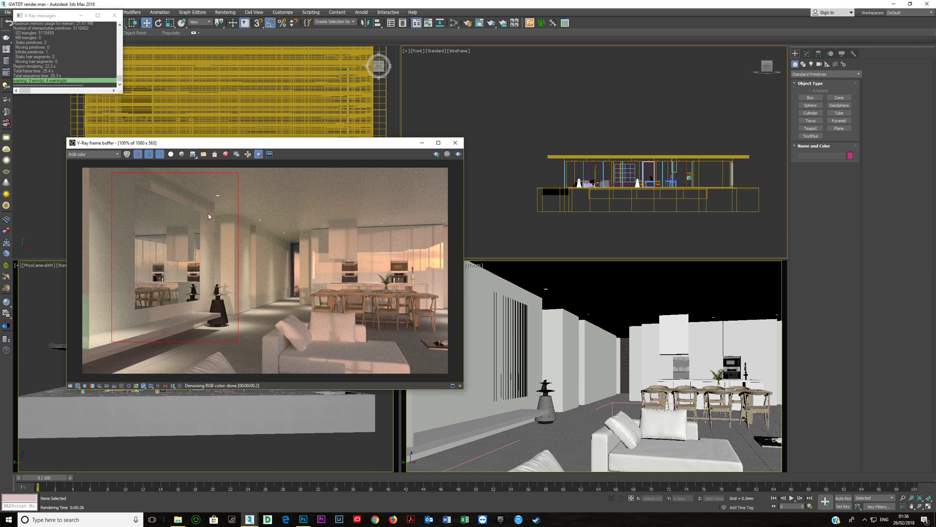
click(260, 154)
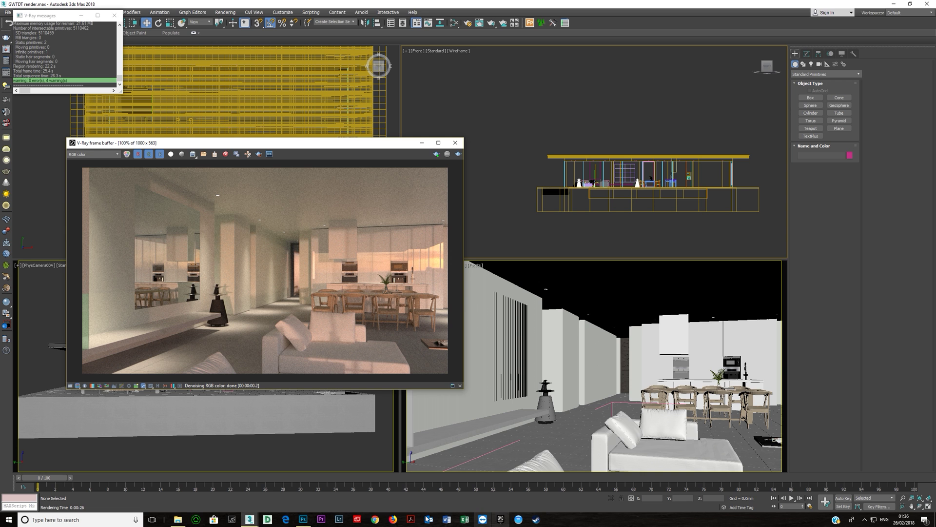
Open the references folder and browse the mirror photos again to examine the tint and brightness of their reflections, and minimize the viewer
click(180, 520)
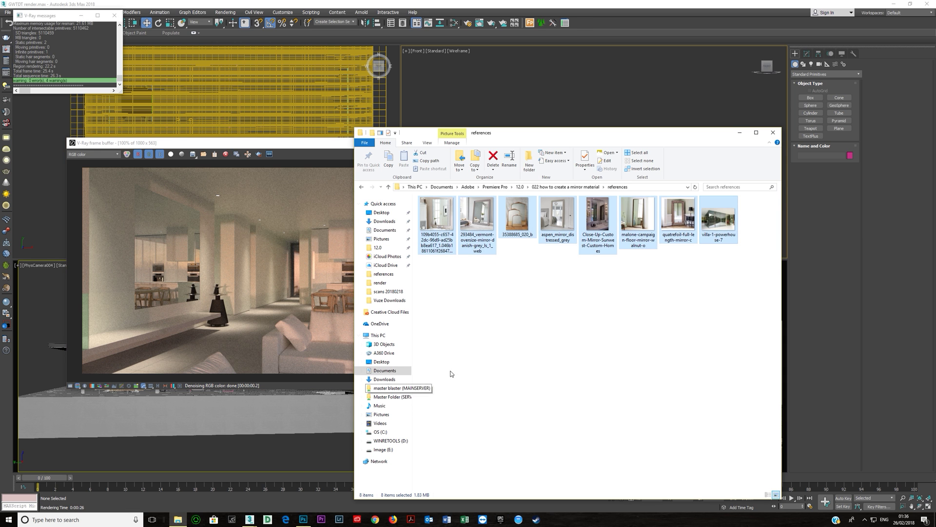
right_click(479, 238)
click(494, 252)
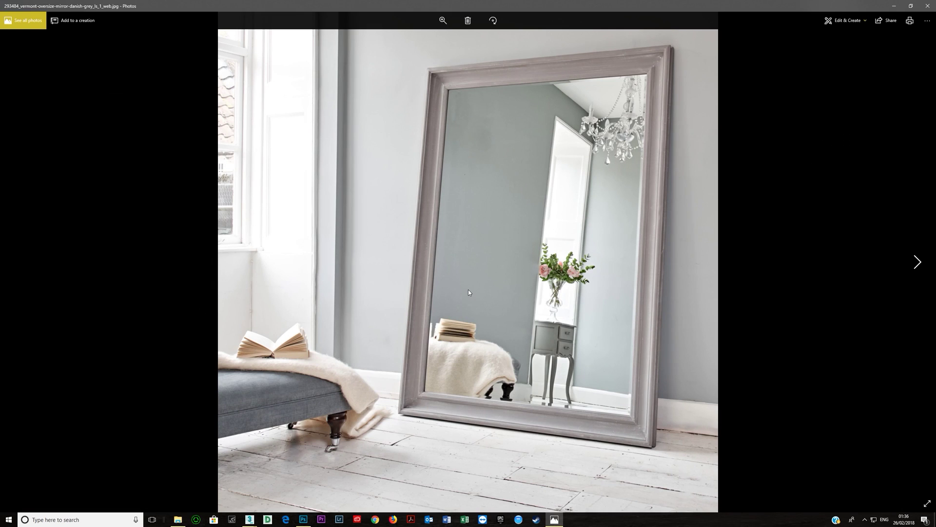
key(Right)
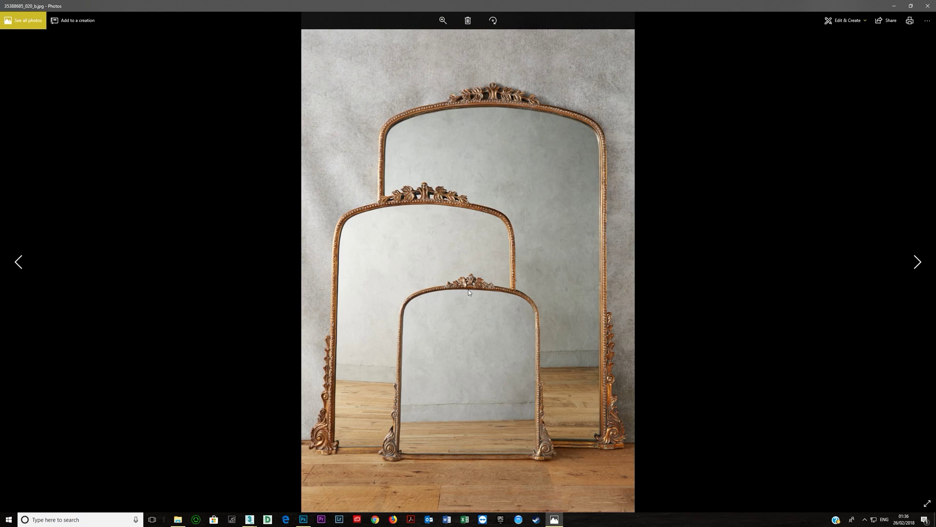
key(Right)
key(Right)
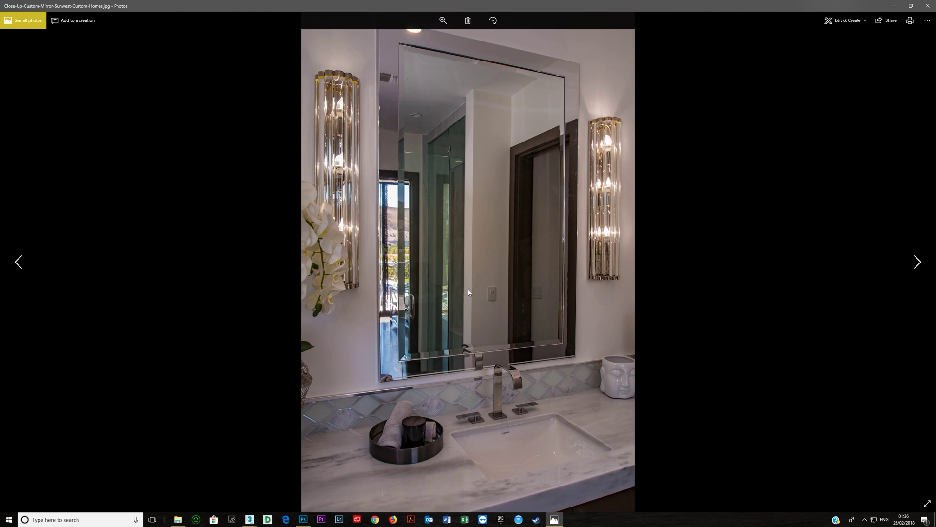
key(Right)
key(Right)
key(Right)
key(Right)
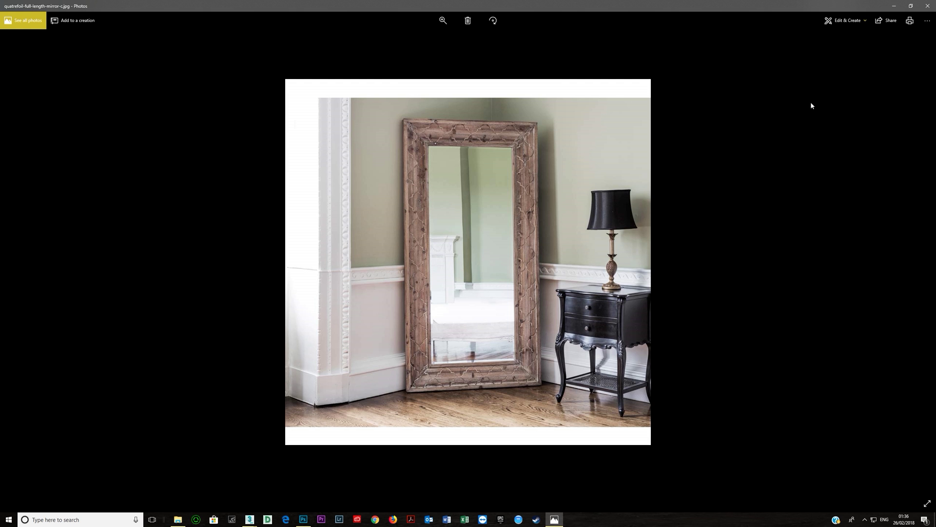
click(894, 6)
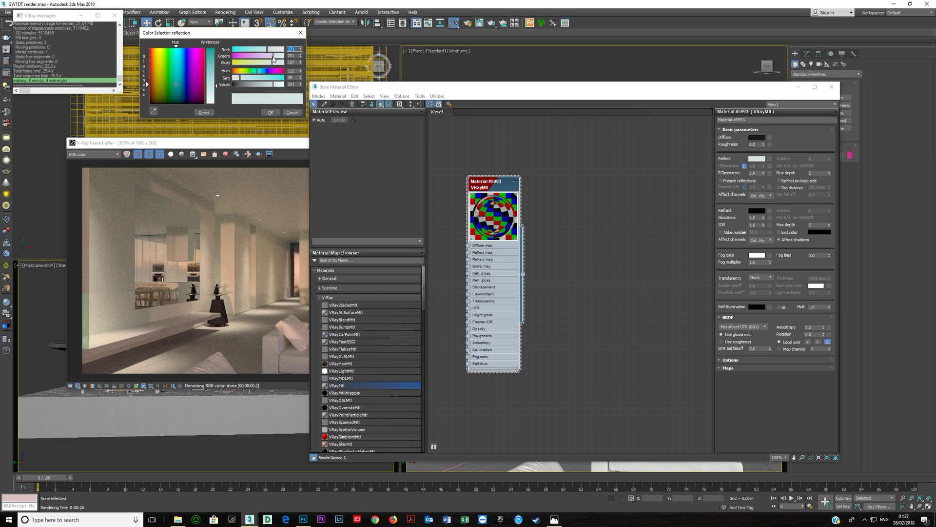
Tint the mirror material's reflection colour pale green with a value of about 209, and check the near-black diffuse colour
mouse_move(273, 57)
mouse_down()
mouse_move(270, 65)
mouse_move(269, 49)
mouse_up()
drag(240, 77, 266, 64)
click(270, 113)
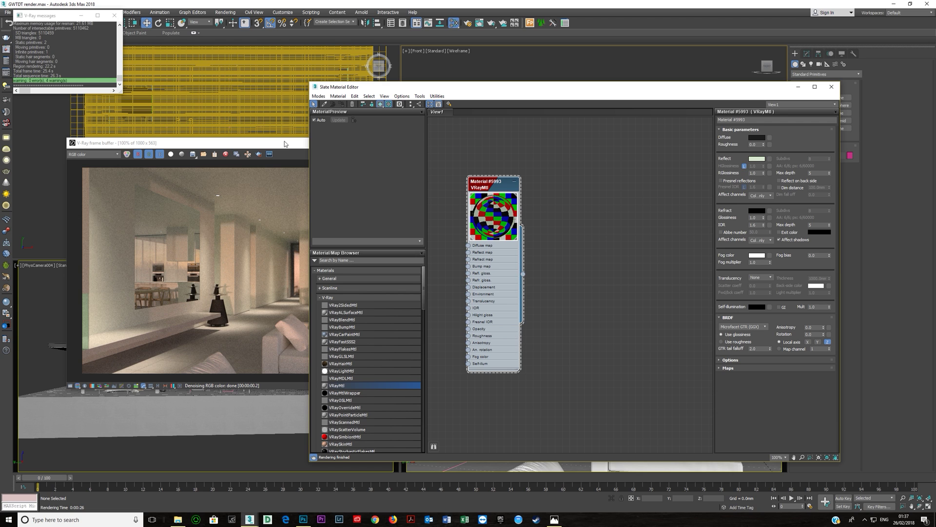
click(757, 138)
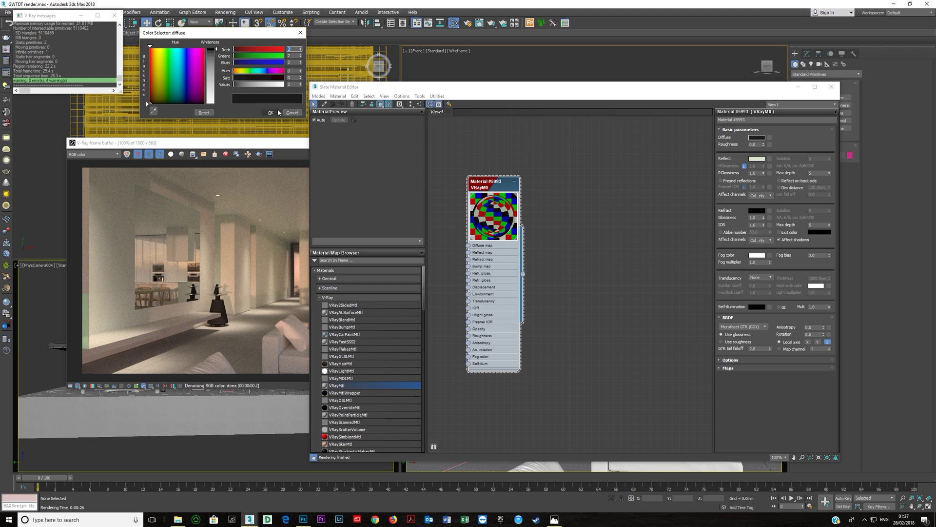
click(292, 113)
Re-render the mirror region with the green-tinted reflection and show the result in the RGB color channel
click(267, 143)
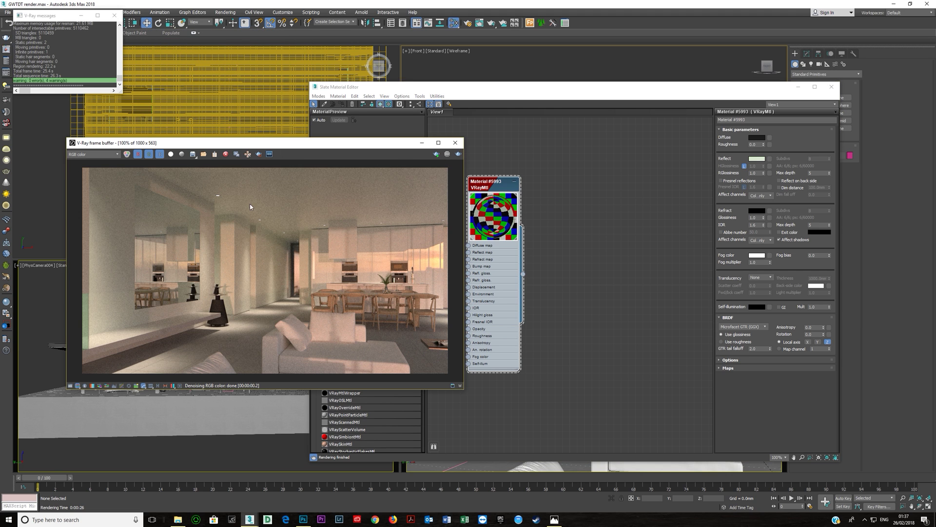
click(259, 154)
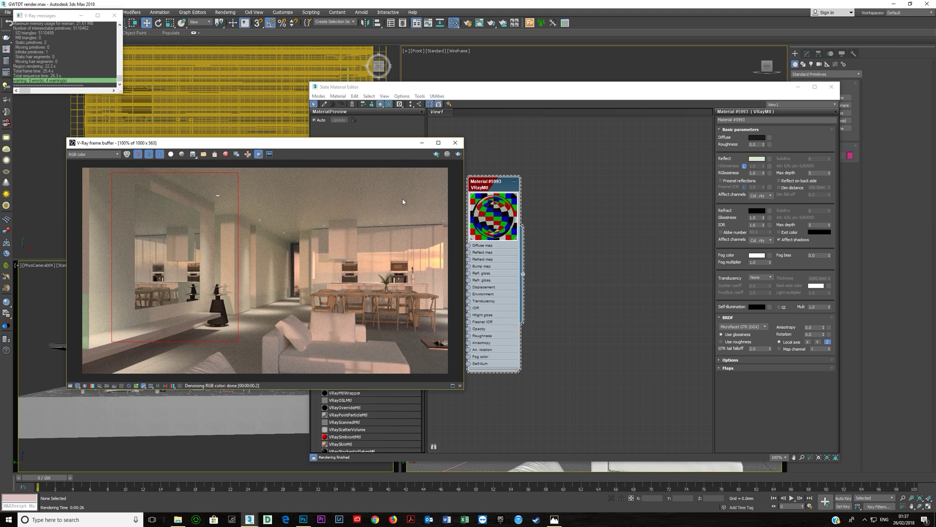
click(459, 154)
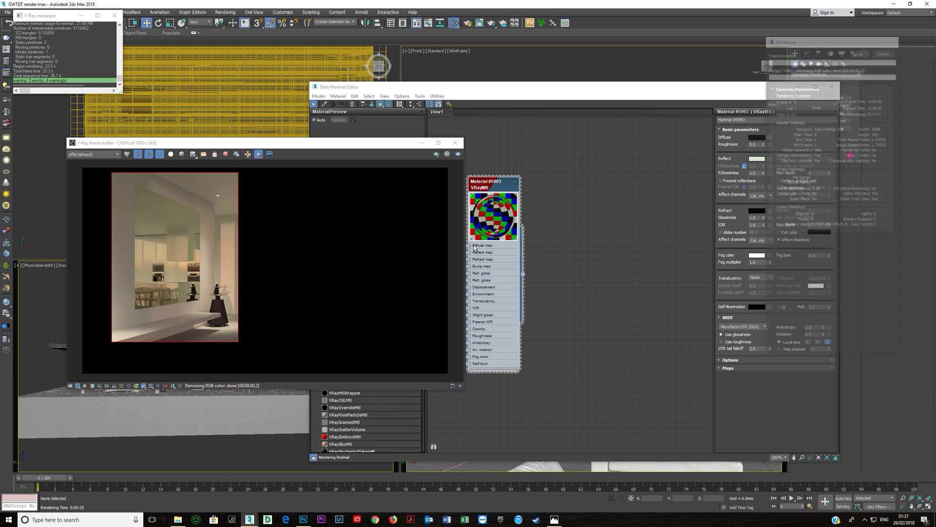
click(97, 155)
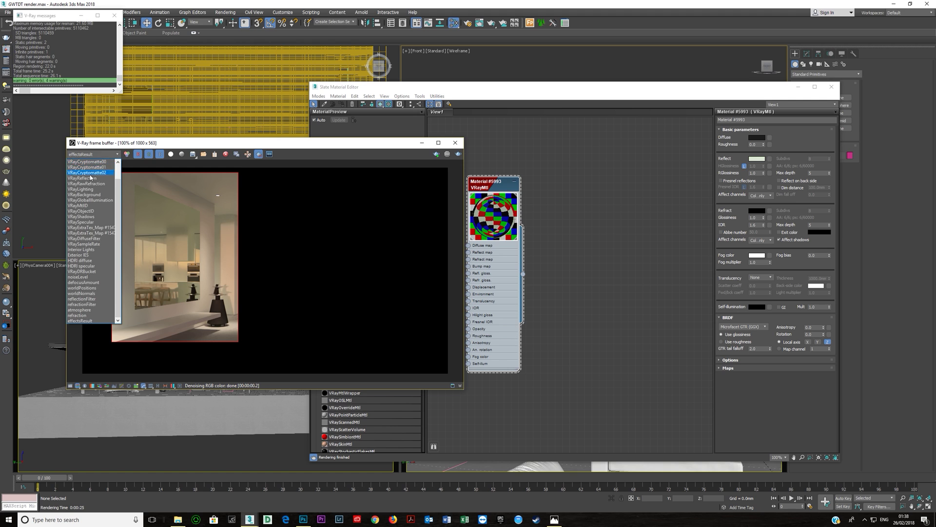
click(104, 175)
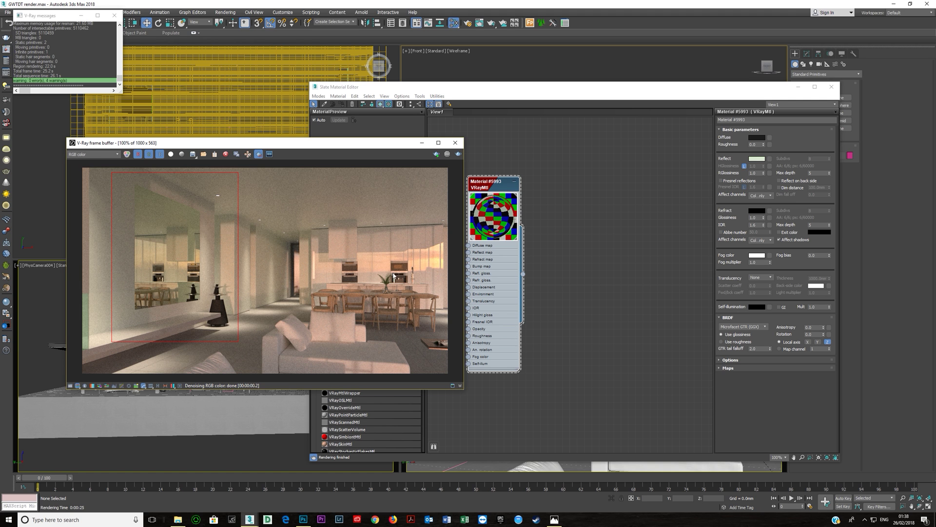
Lighten the mirror material's reflection colour to a value of 223 and reduce its saturation to 22, keeping a faint green tint
click(504, 292)
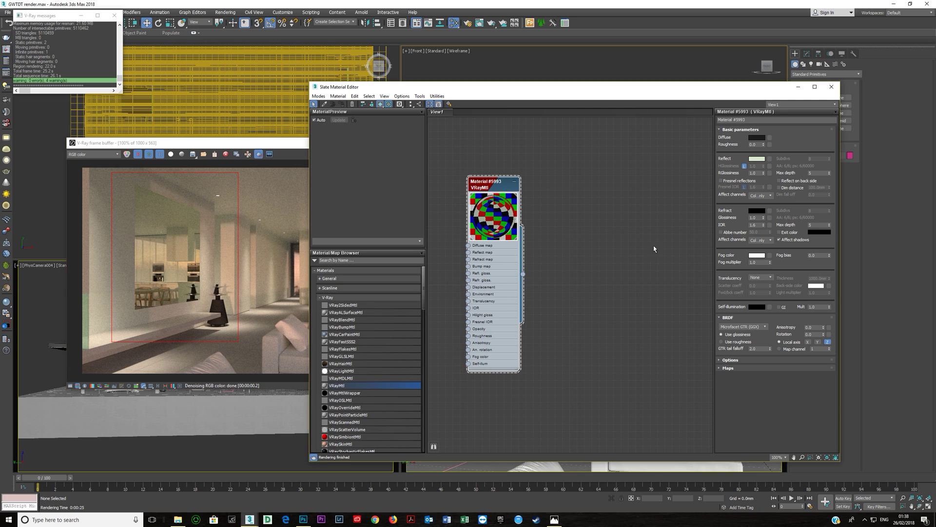
click(757, 158)
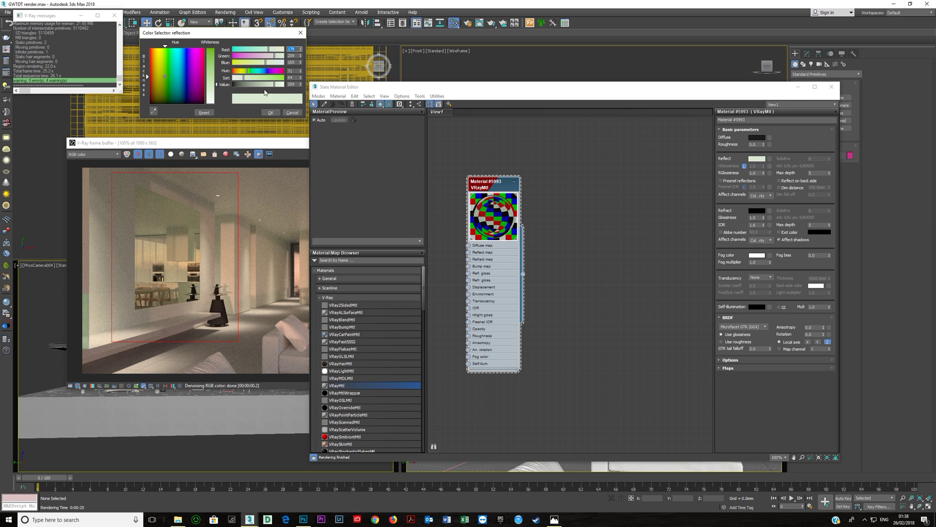
click(238, 78)
click(278, 85)
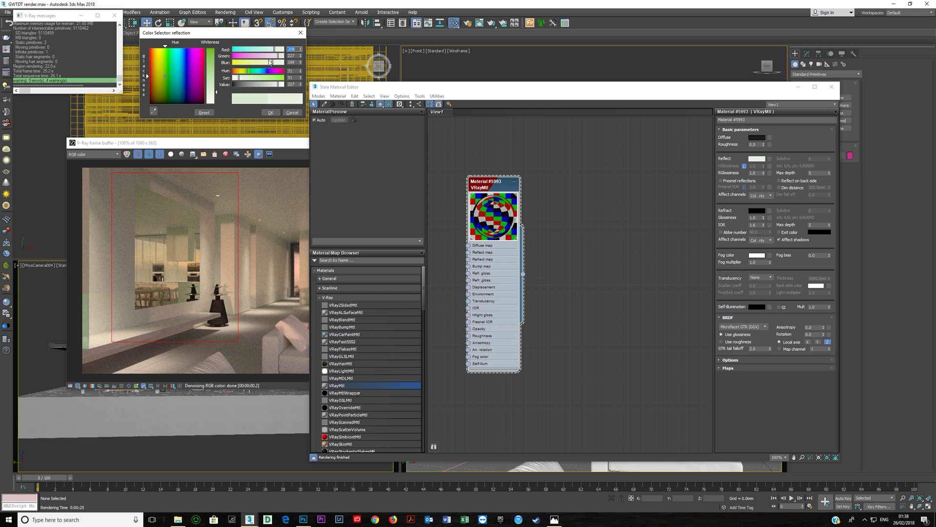
click(276, 63)
click(277, 49)
click(275, 50)
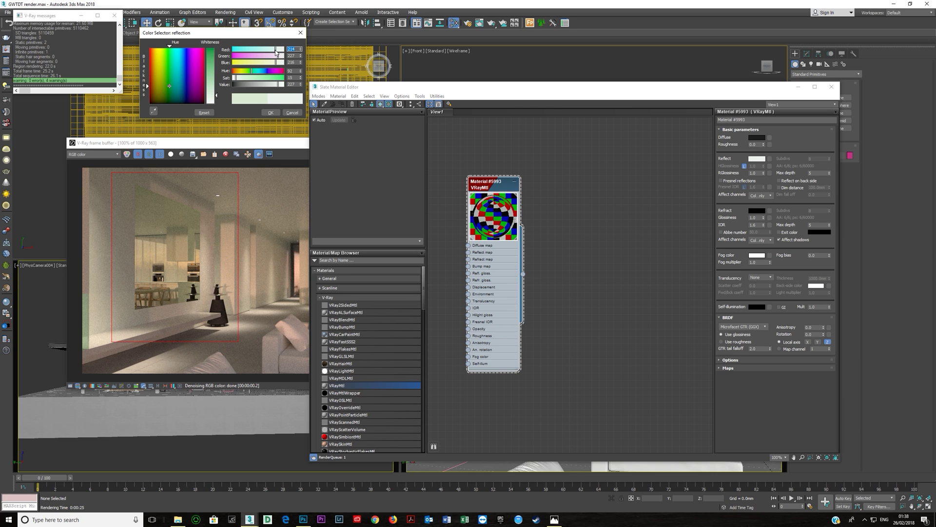
click(275, 62)
click(276, 55)
click(275, 62)
click(241, 78)
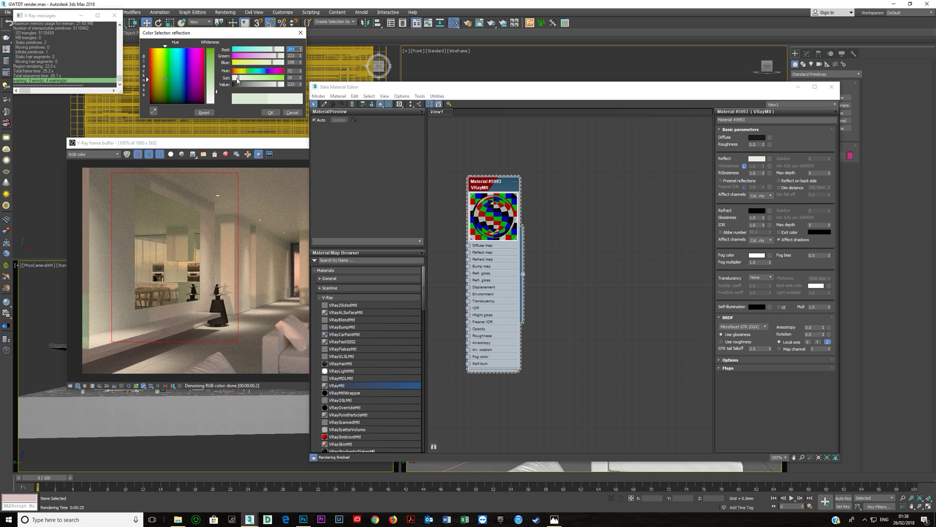
click(271, 113)
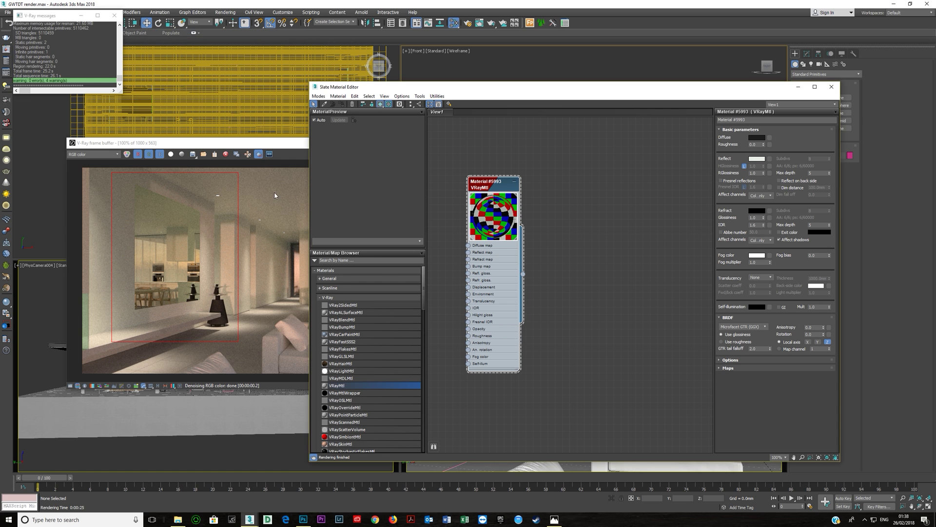
Render the mirror region with the lighter reflection colour and turn region rendering off
click(235, 147)
click(458, 155)
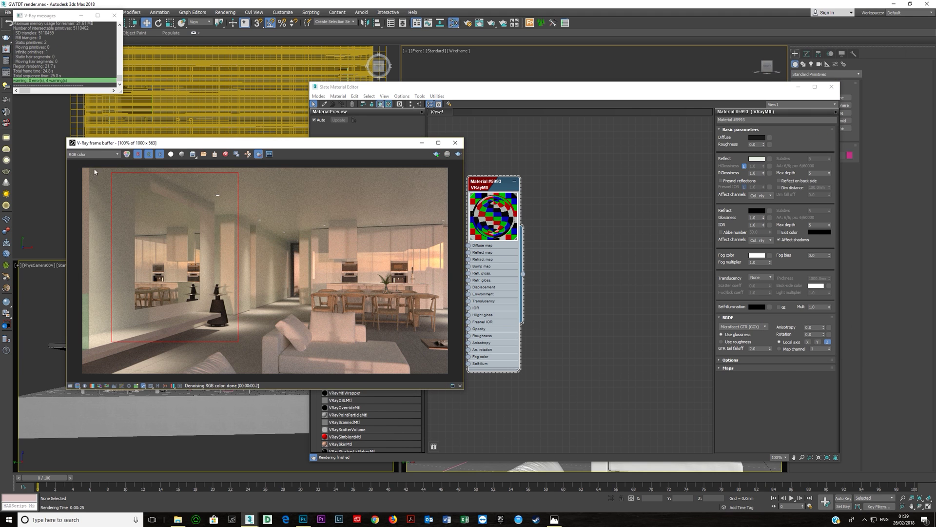
click(259, 154)
Shift the mirror material's reflection colour to a very faint, low-saturation cyan tint and close the material editor
click(484, 270)
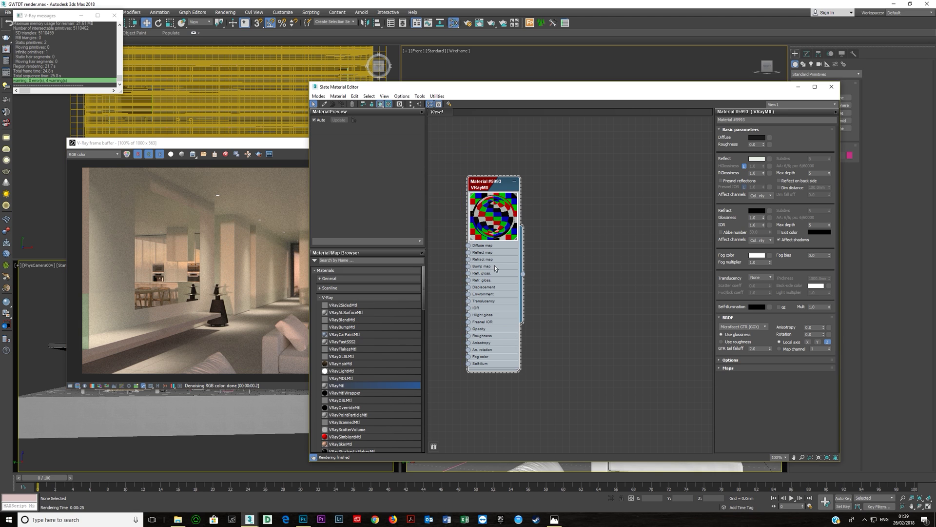
click(757, 159)
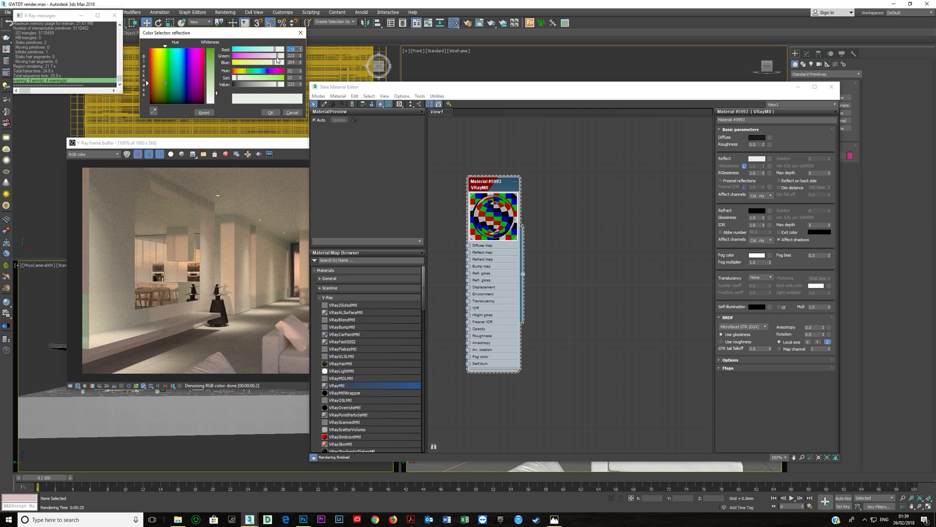
drag(276, 64, 278, 63)
click(264, 78)
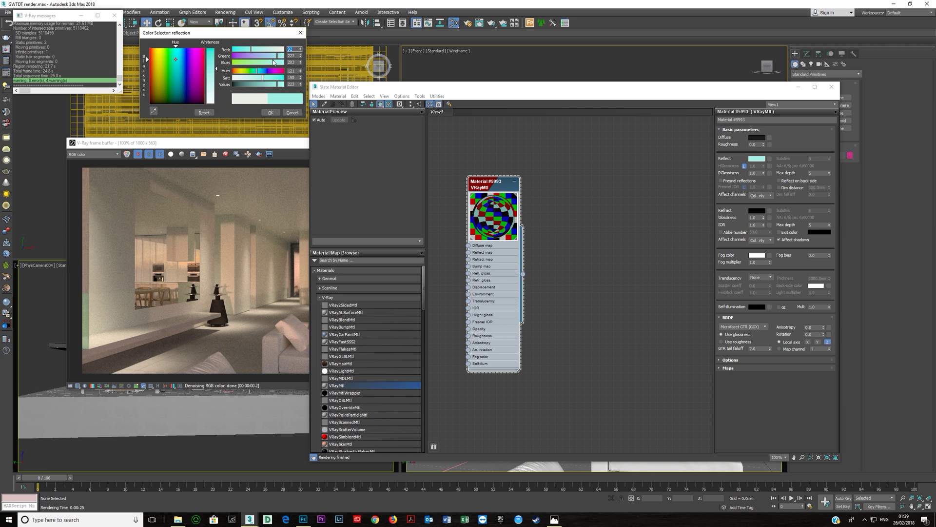
drag(247, 79, 238, 79)
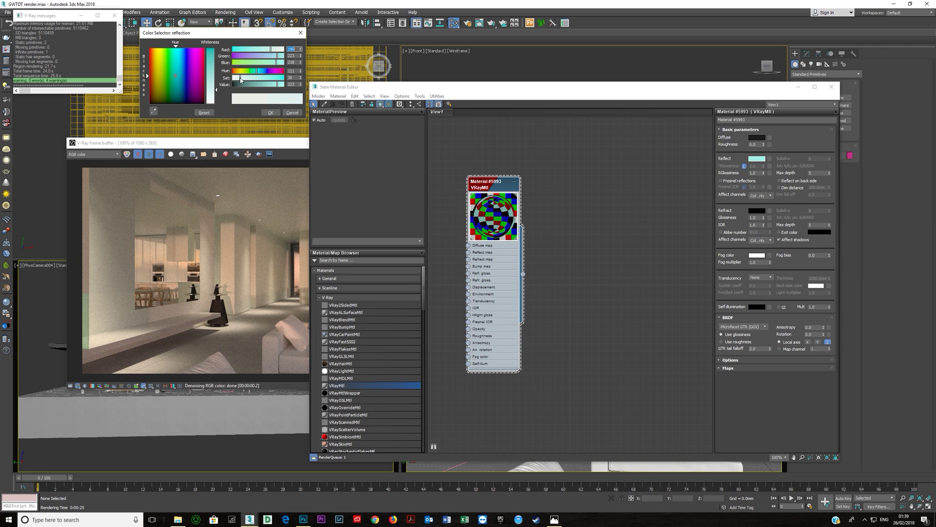
click(271, 112)
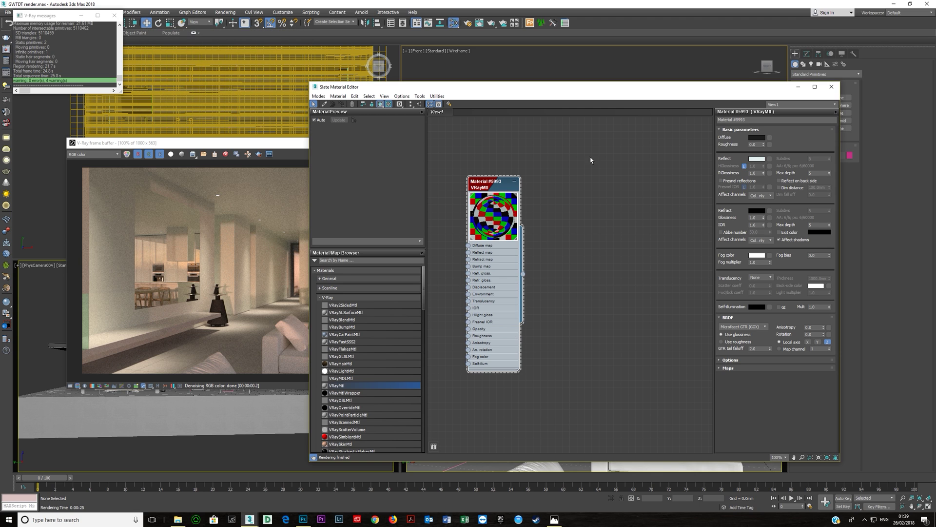
click(832, 87)
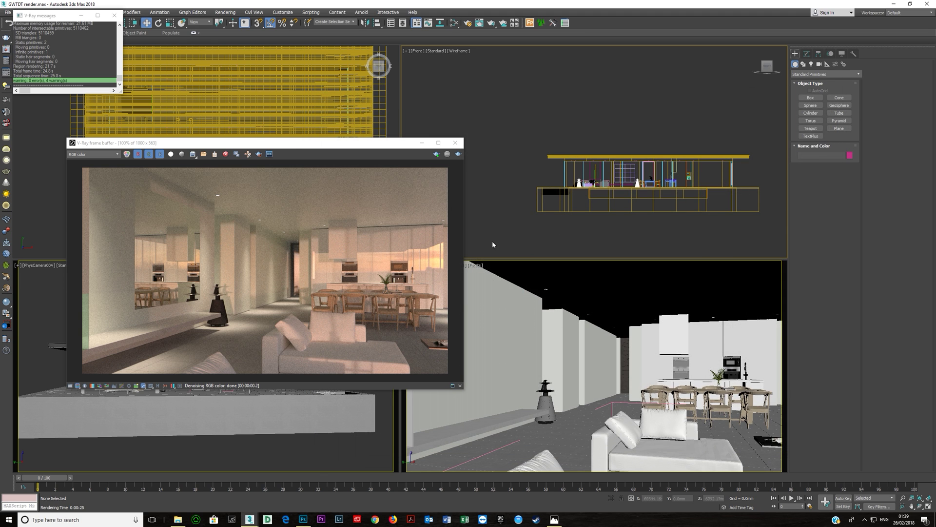
Select the mirror plane on the living room wall, close the render window and isolate the plane
click(504, 347)
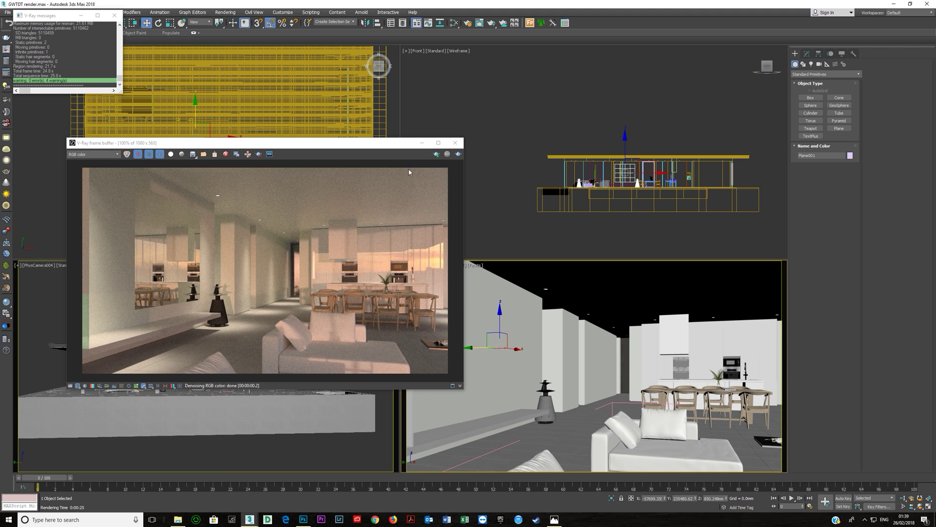
click(456, 144)
scroll(195, 141, up, 6)
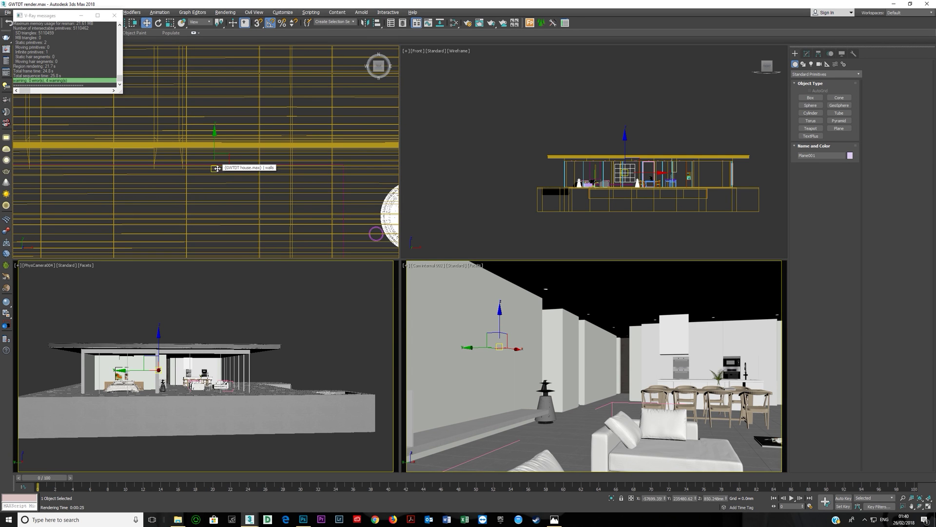
key(alt+q)
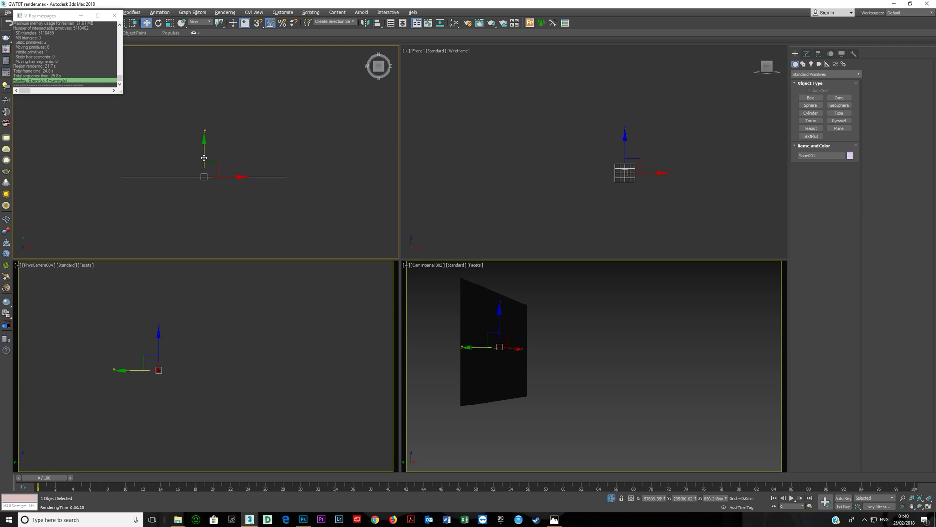
Clone the plane a short distance along the Y axis as a copy named "glass"
shift+drag(204, 157, 204, 145)
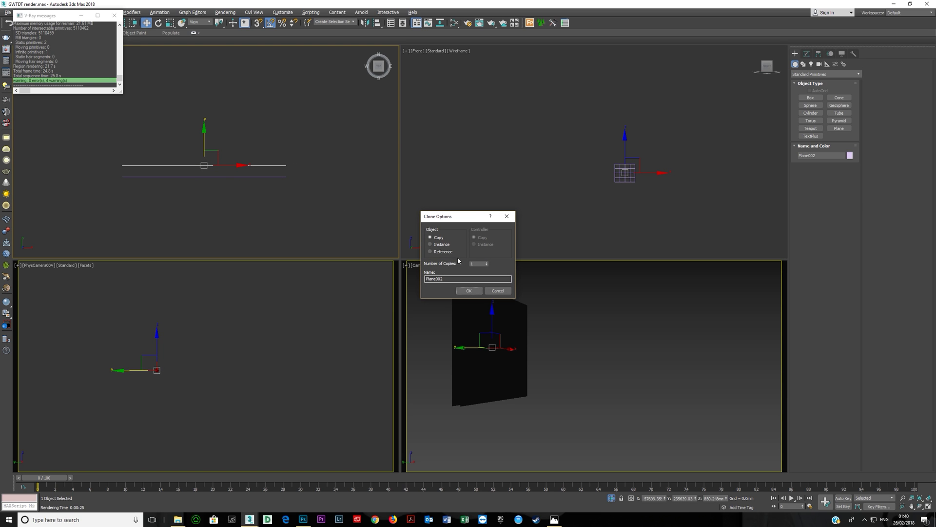
click(446, 278)
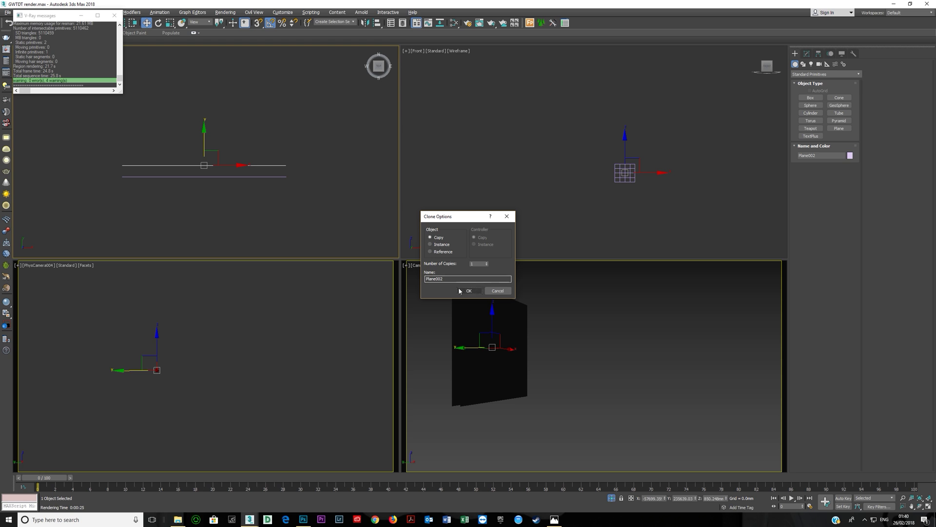
double_click(446, 278)
text(glass)
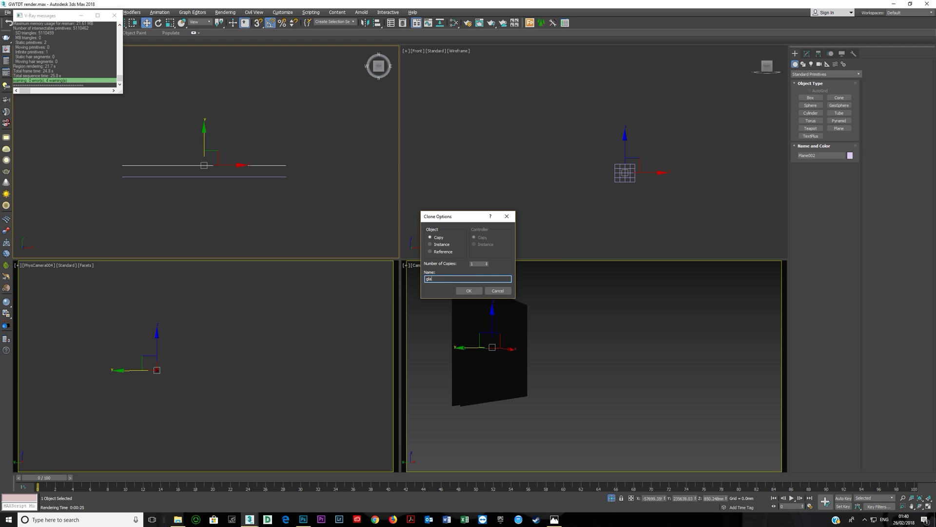
key(Return)
Select the original plane and rename it "mirror"
click(281, 177)
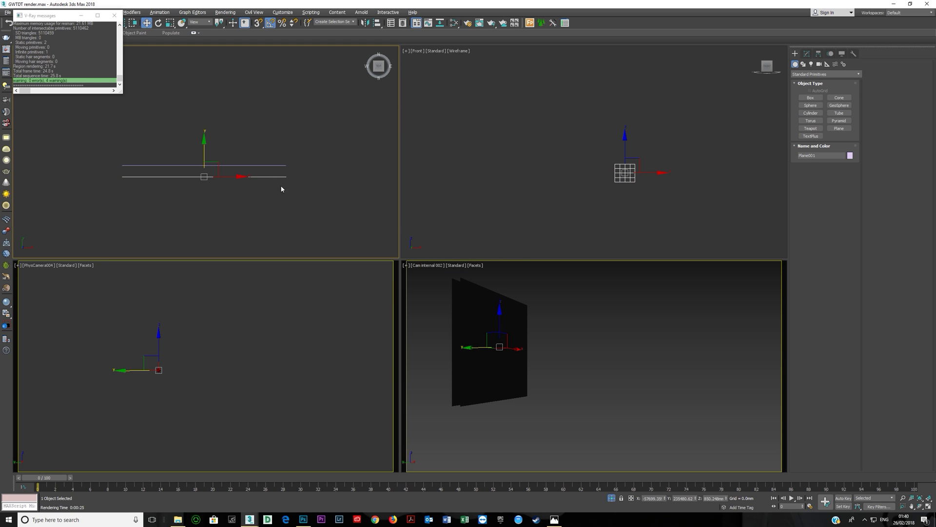
click(807, 53)
click(814, 64)
text(mirror)
key(Return)
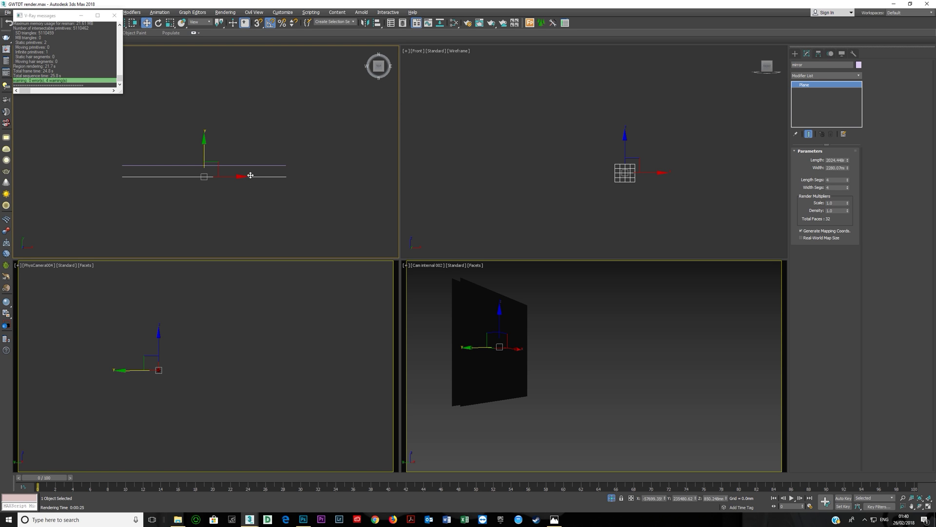
Select the glass plane and add a Shell modifier with an outer amount of 5 mm
drag(223, 160, 223, 158)
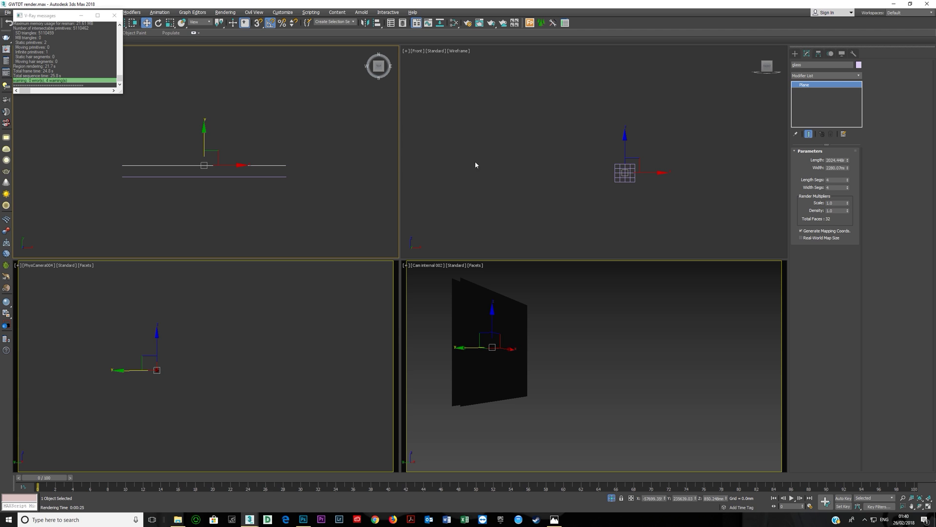
click(860, 76)
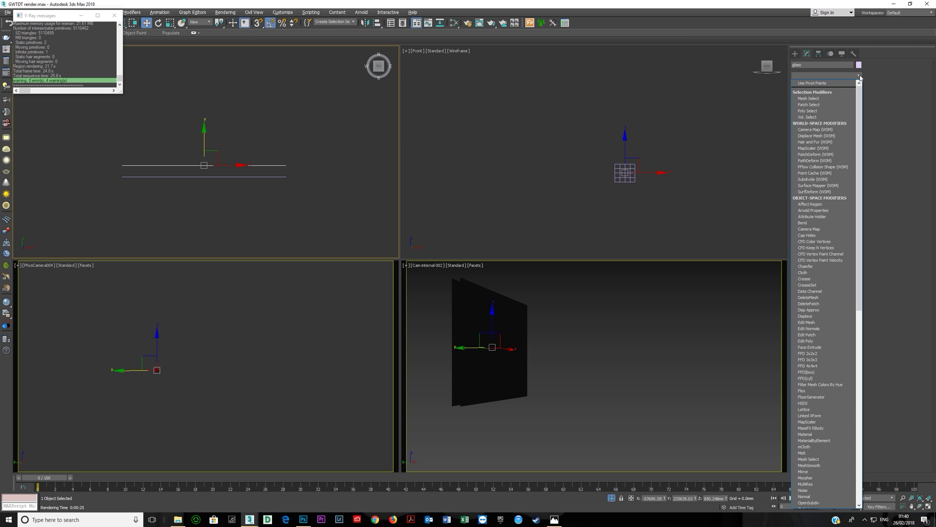
text(shell)
key(Return)
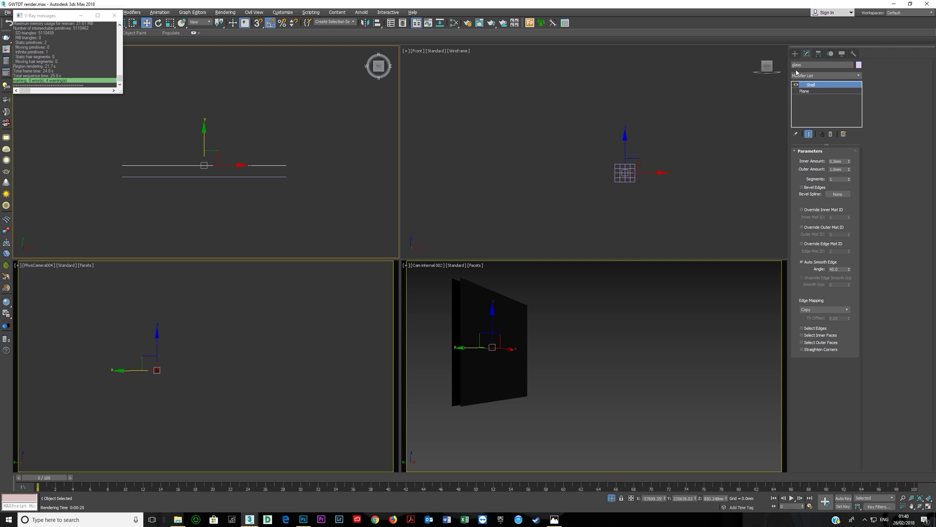
click(846, 169)
text(5)
key(Return)
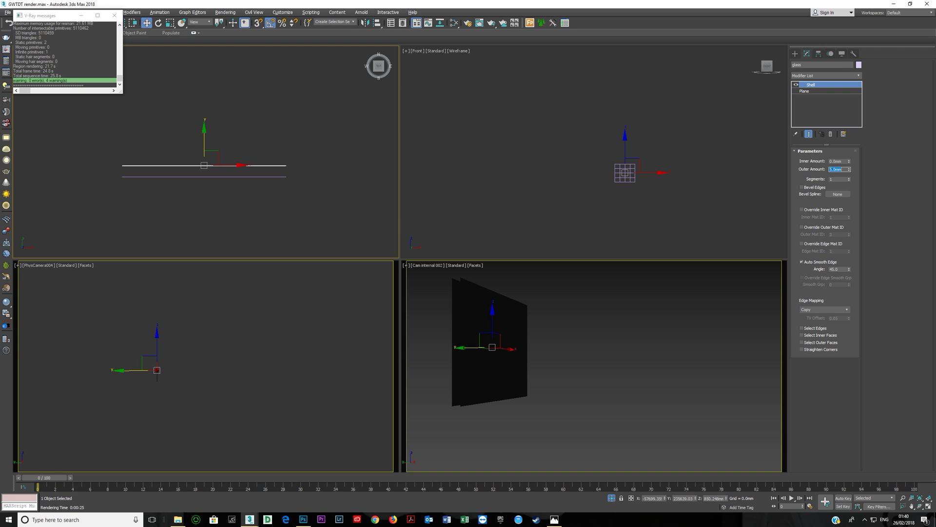
Move the glass panel along the Y axis until it sits close to the mirror plane
scroll(222, 151, up, 3)
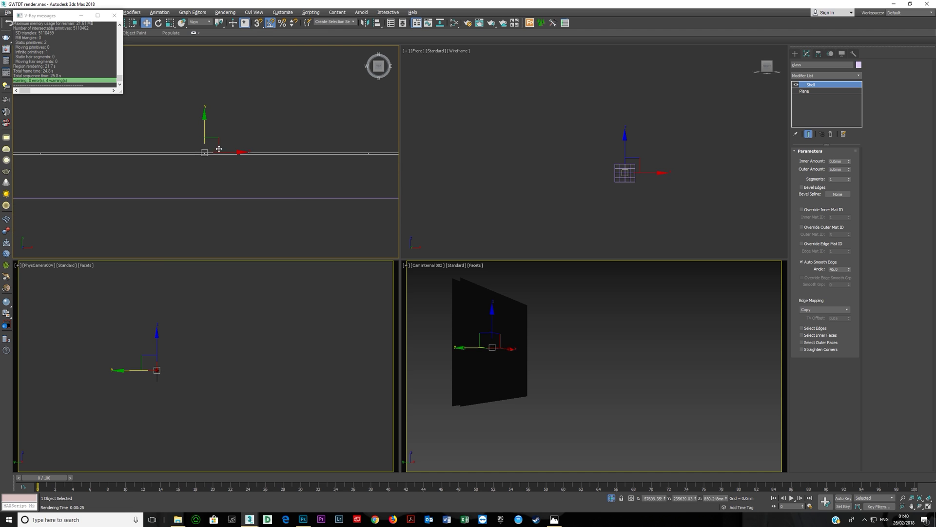
drag(204, 131, 205, 151)
scroll(222, 174, up, 3)
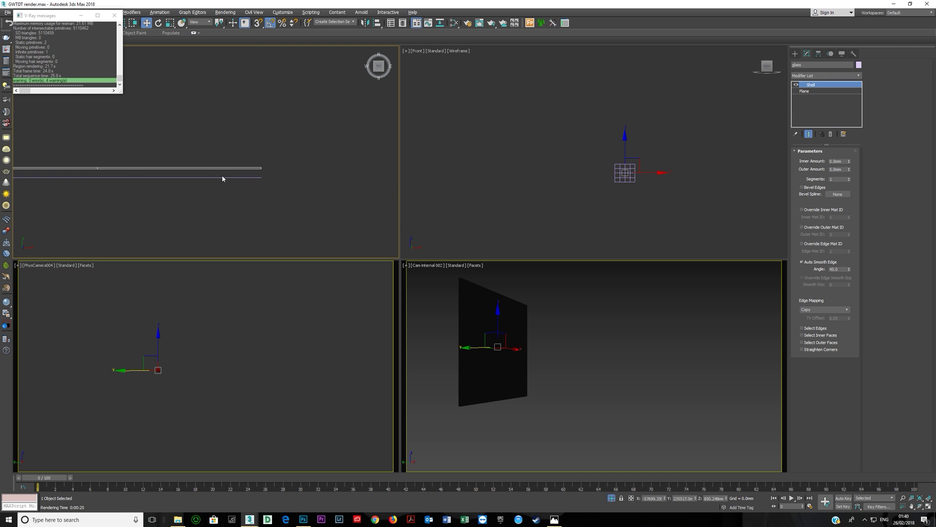
scroll(260, 170, down, 6)
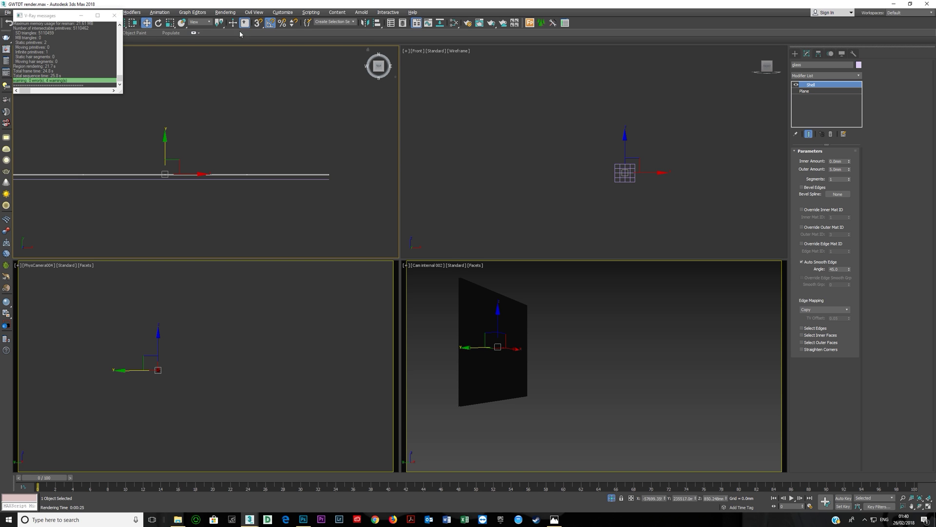
Close the V-Ray messages and align the glass to the mirror in X, Y and Z position, pivot point to pivot point
click(114, 15)
click(377, 23)
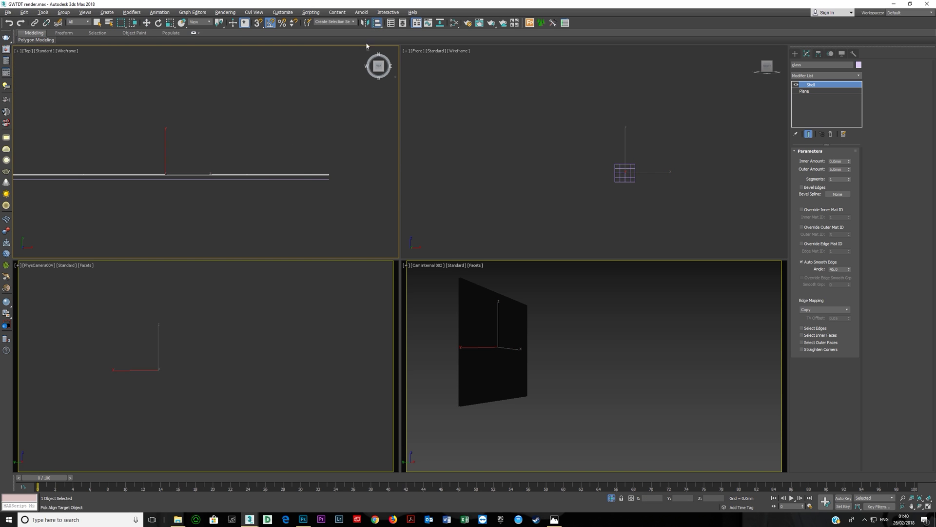
click(311, 180)
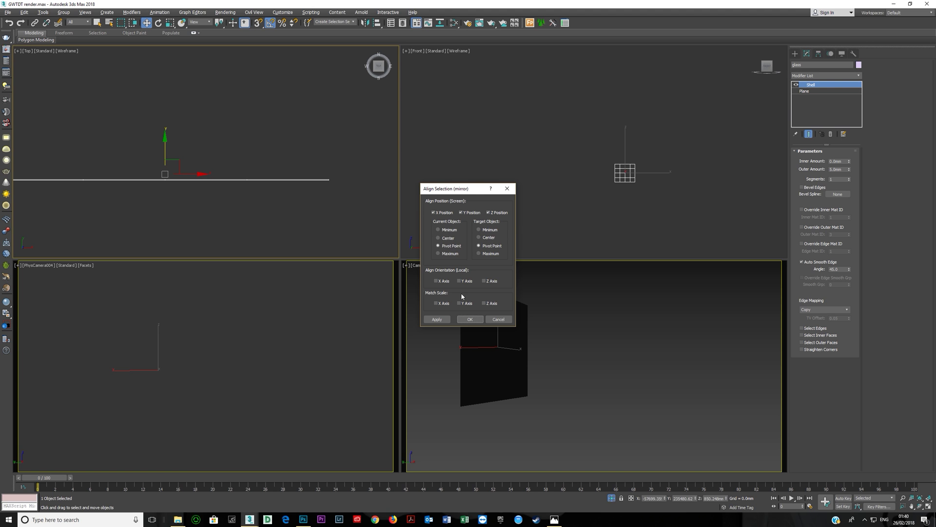
click(437, 319)
click(458, 320)
scroll(322, 185, up, 3)
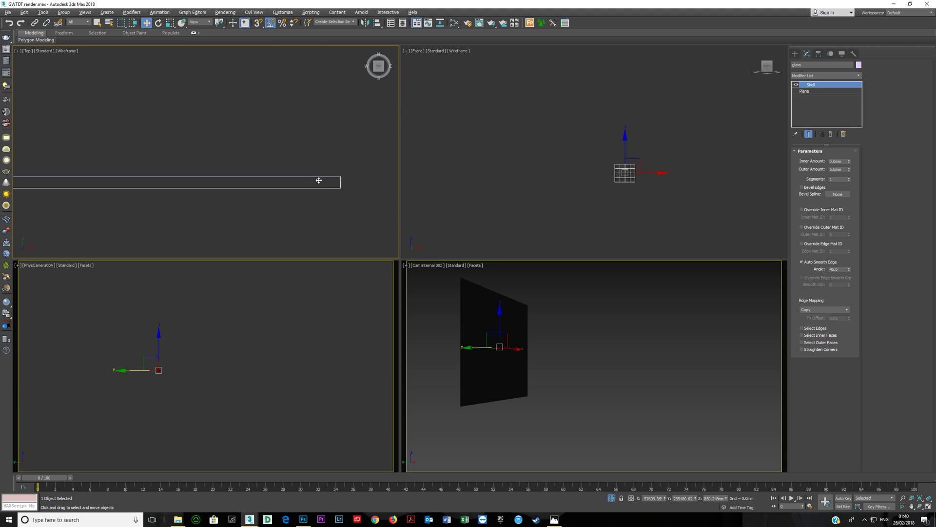
Set the glass Shell's outer amount to 0 mm and its inner amount to 5 mm
scroll(319, 180, down, 4)
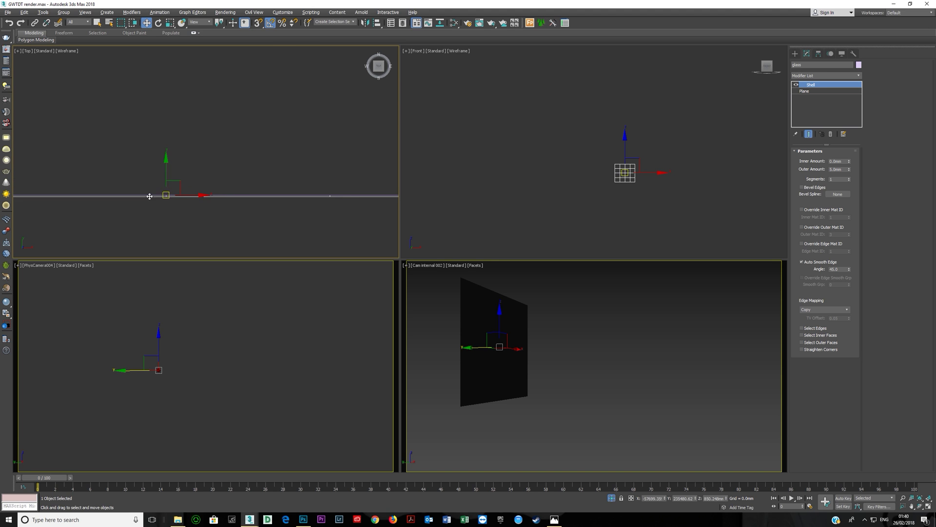
scroll(168, 194, up, 5)
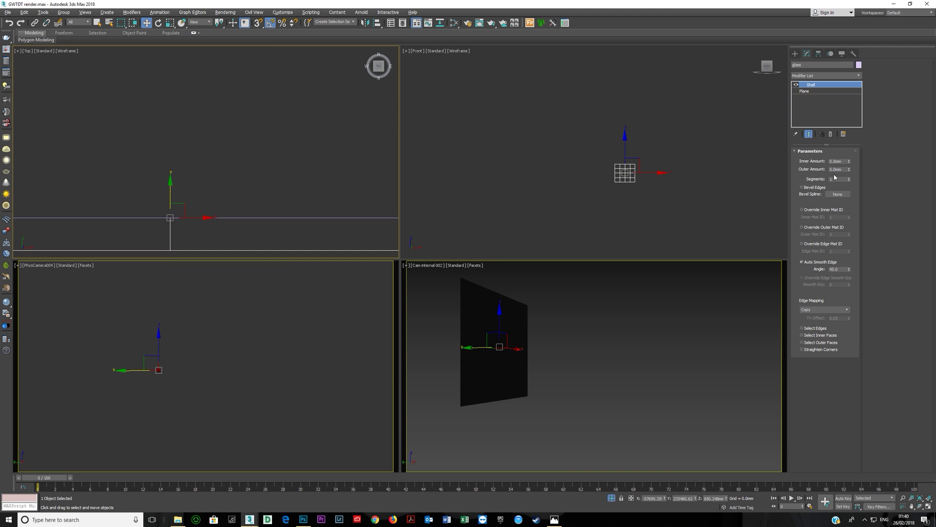
right_click(850, 170)
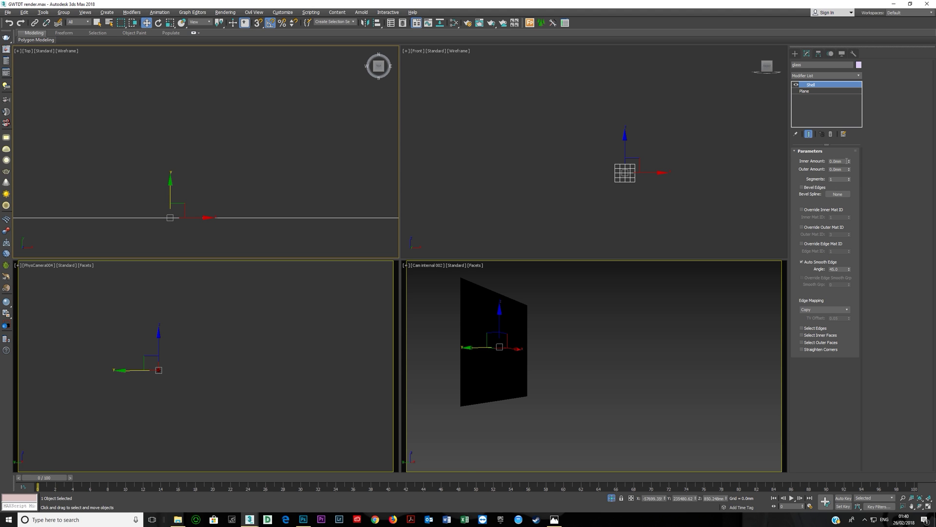
click(840, 161)
text(5)
key(Return)
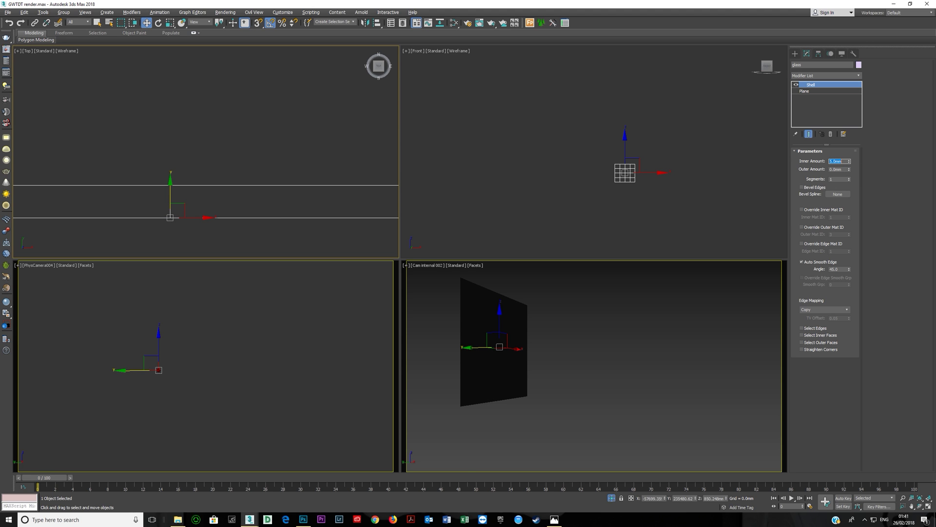
Set the glass Shell's inner amount to 1000 mm to check which way the thickness extends
alt+middle_drag(229, 211, 215, 189)
key(t)
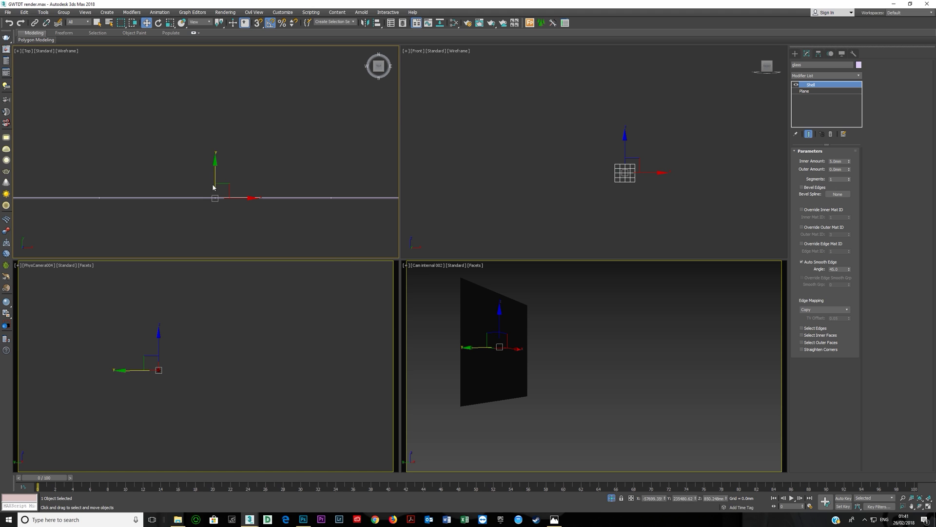
scroll(224, 140, down, 4)
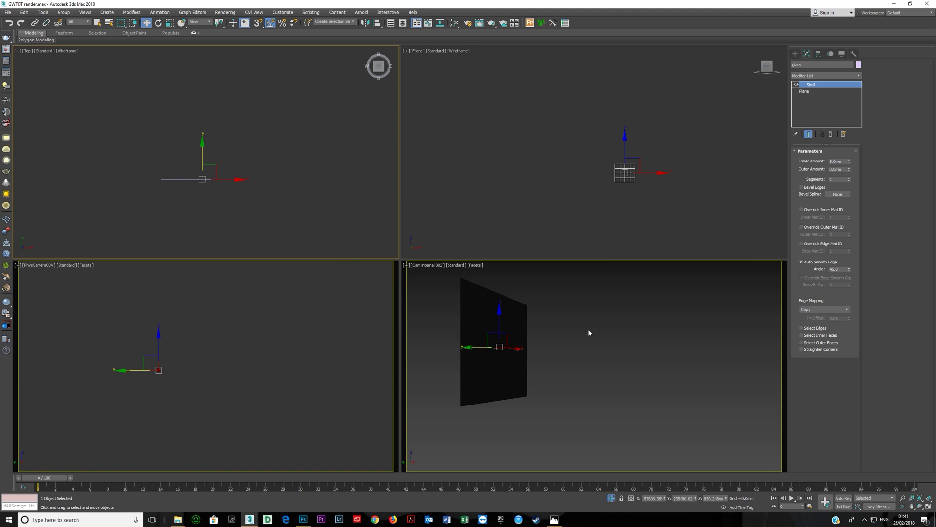
drag(849, 164, 844, 163)
text(1000)
key(Return)
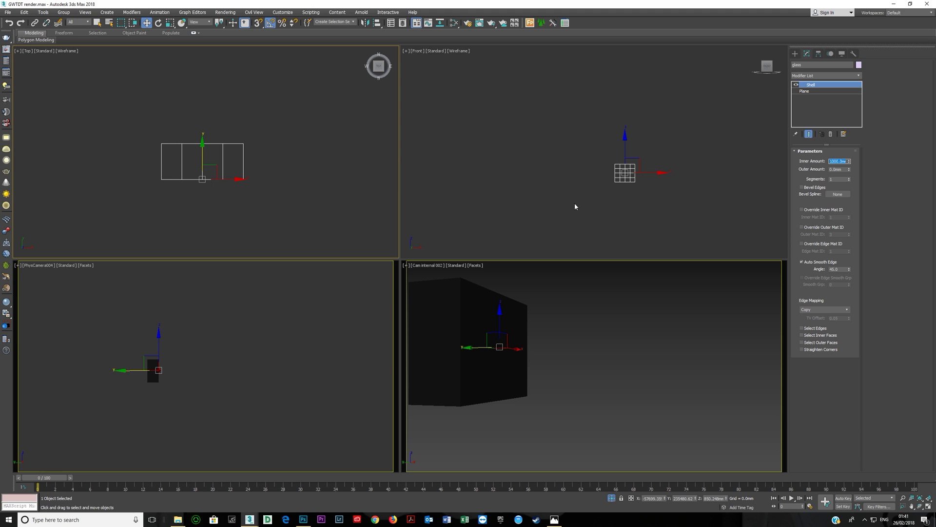
Set the glass Shell's inner amount to 0 mm and its outer amount to 5 mm
text(0)
key(Return)
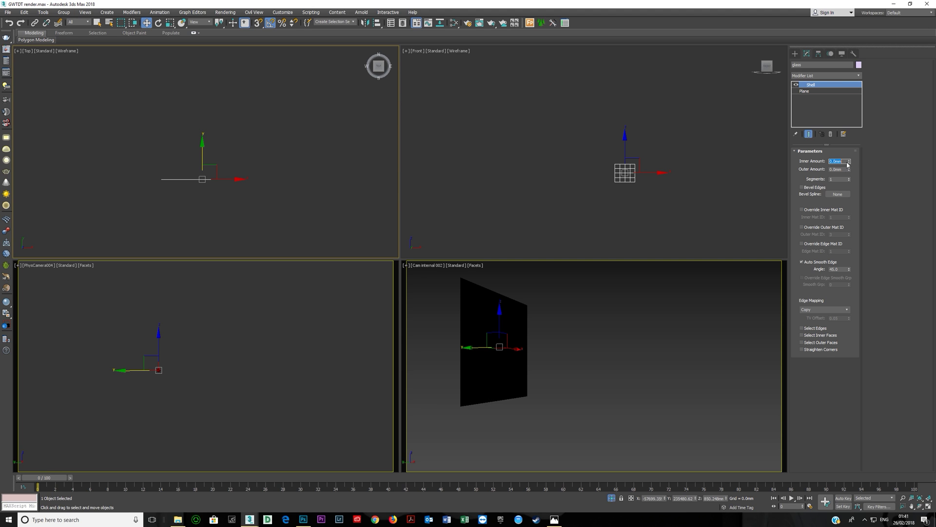
key(Tab)
text(5)
key(Return)
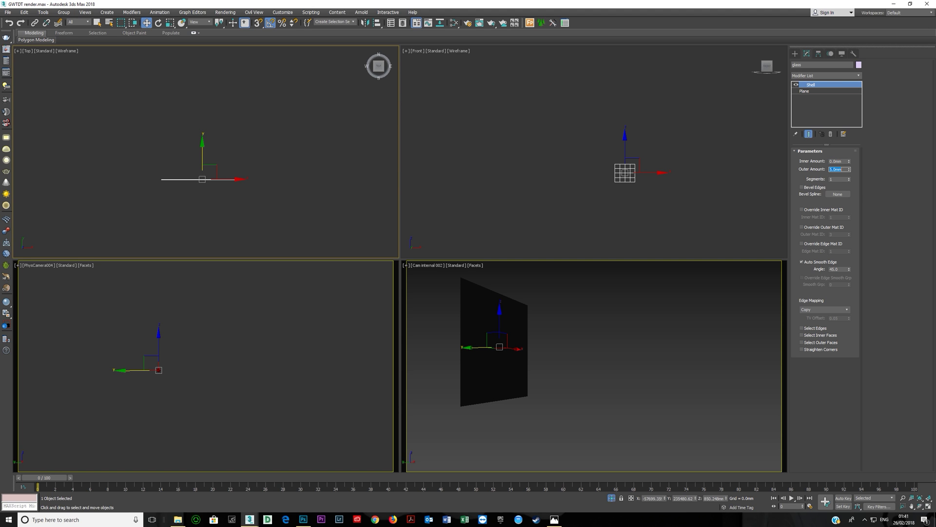
Test the glass Shell's outward direction with an outer amount of 1000 mm, then return it to 5 mm
click(844, 169)
text(1000)
key(Return)
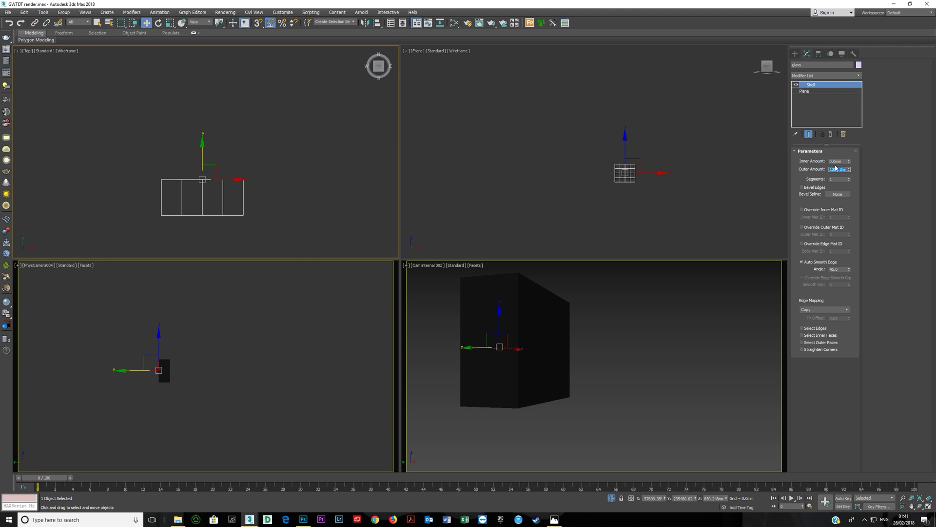
text(5)
key(Return)
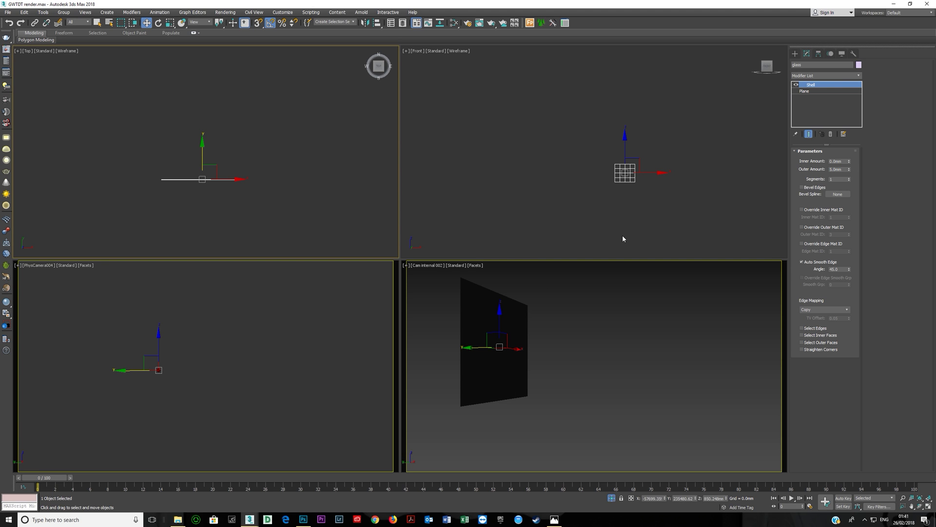
Try nudging the glass panel along the Y axis away from the mirror plane in the Top view
scroll(198, 182, up, 5)
scroll(182, 176, down, 3)
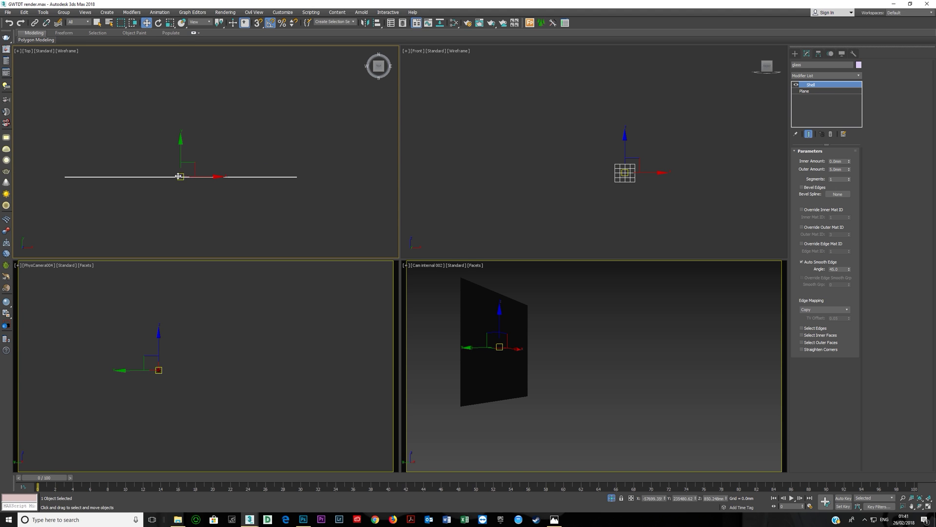
scroll(184, 175, up, 5)
scroll(214, 196, up, 3)
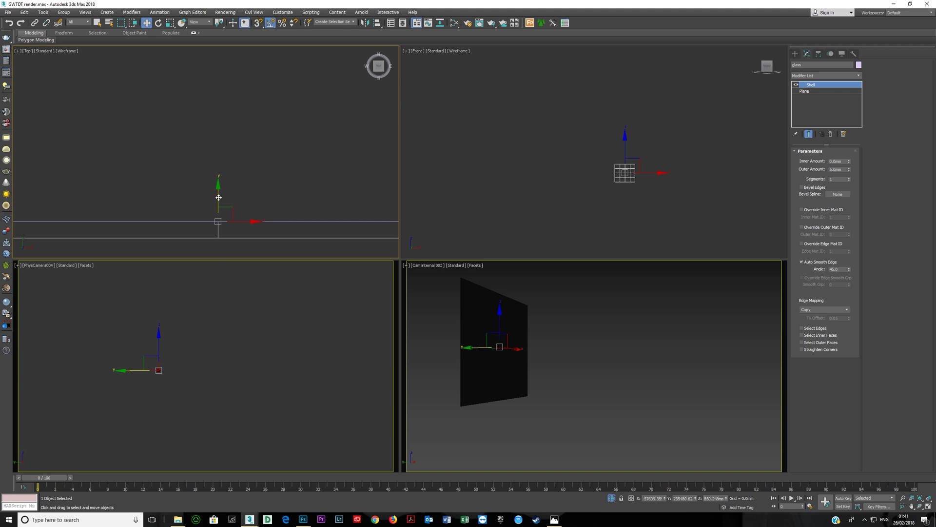
scroll(215, 223, up, 3)
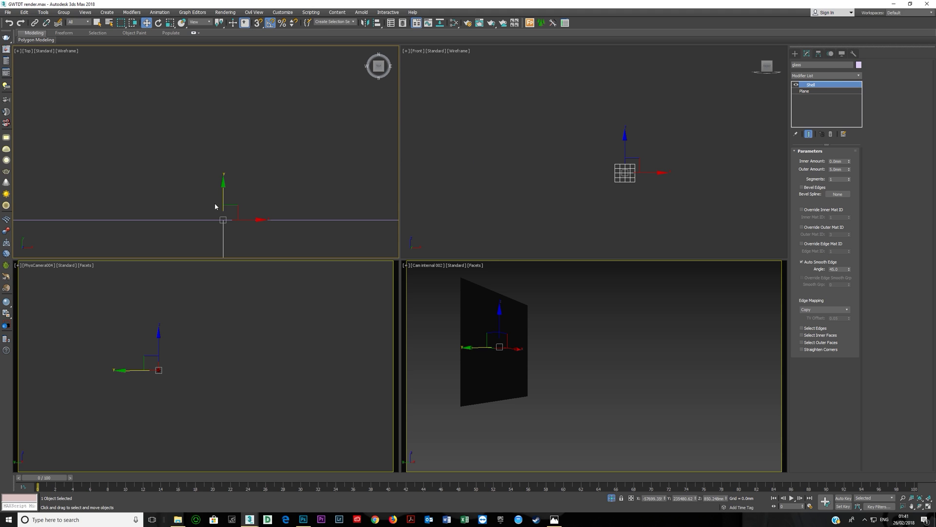
drag(223, 198, 222, 203)
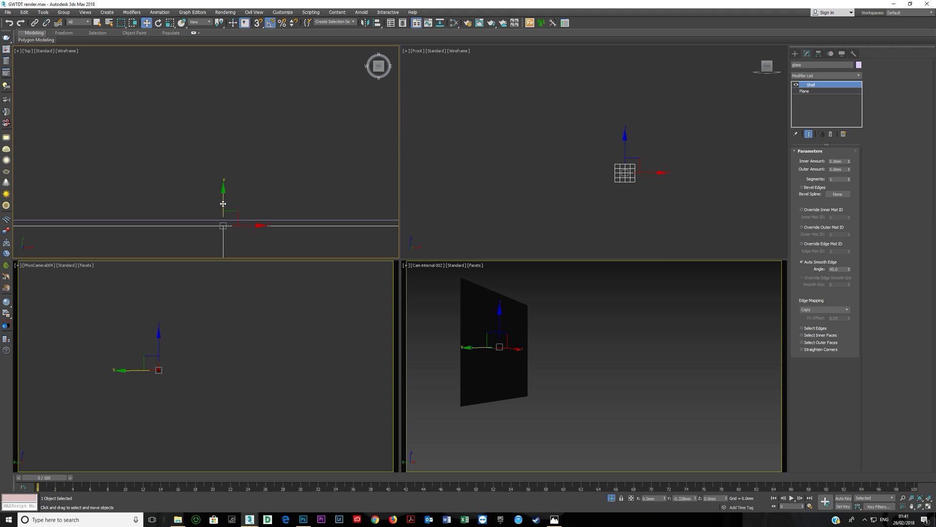
right_click(224, 203)
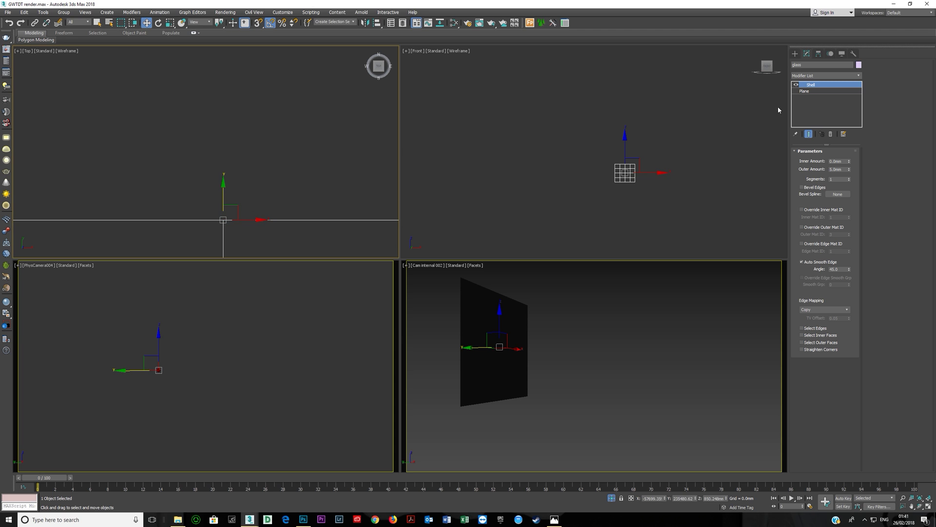
Try a Push modifier with a small negative push value on the glass, then remove the modifier
click(860, 76)
text(push)
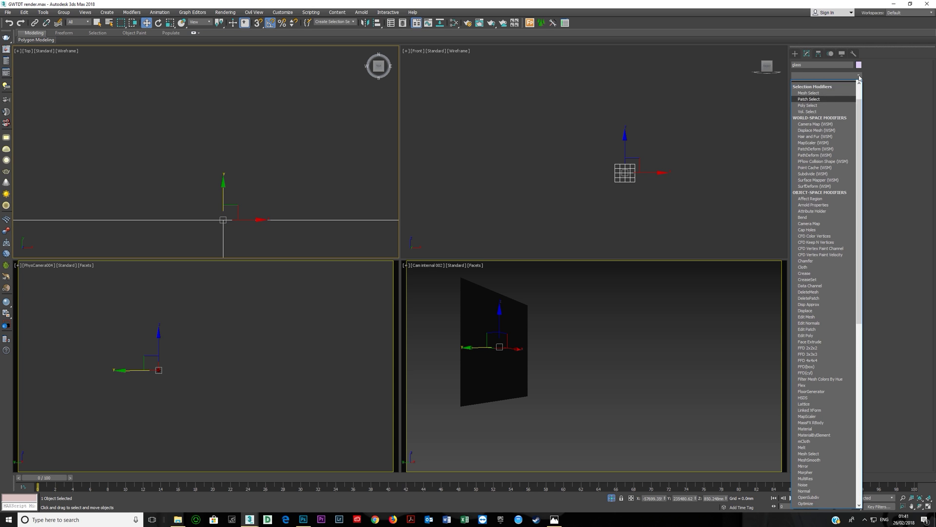
key(Return)
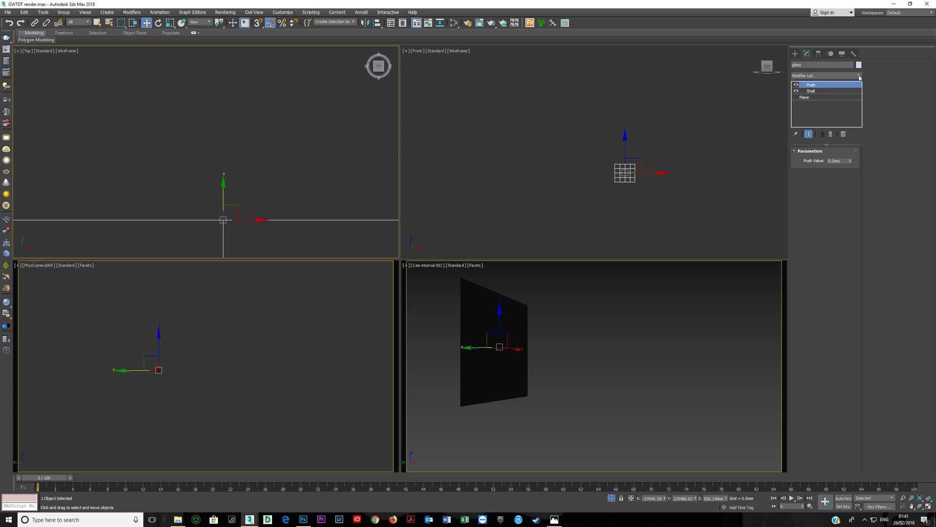
drag(851, 161, 830, 198)
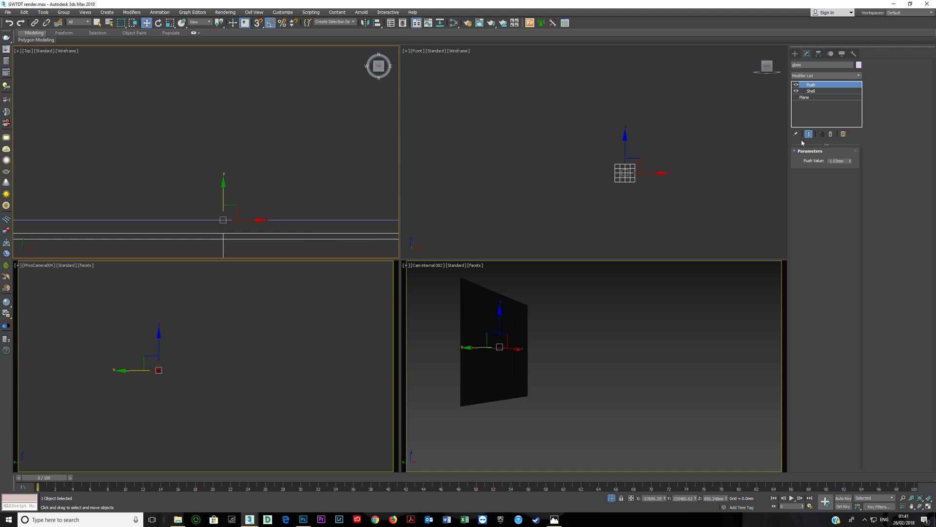
click(830, 135)
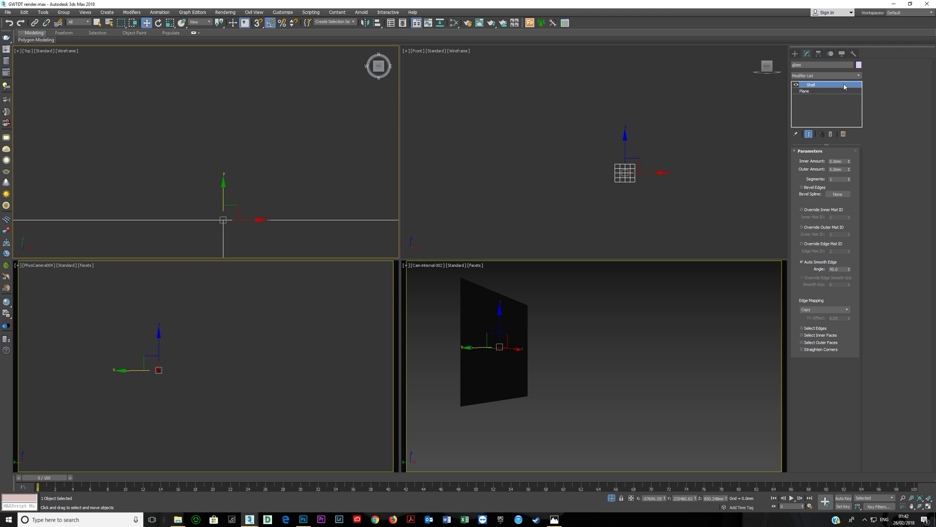
Move the glass panel slightly along the Y axis in the Top view so it sits just off the mirror plane
click(860, 76)
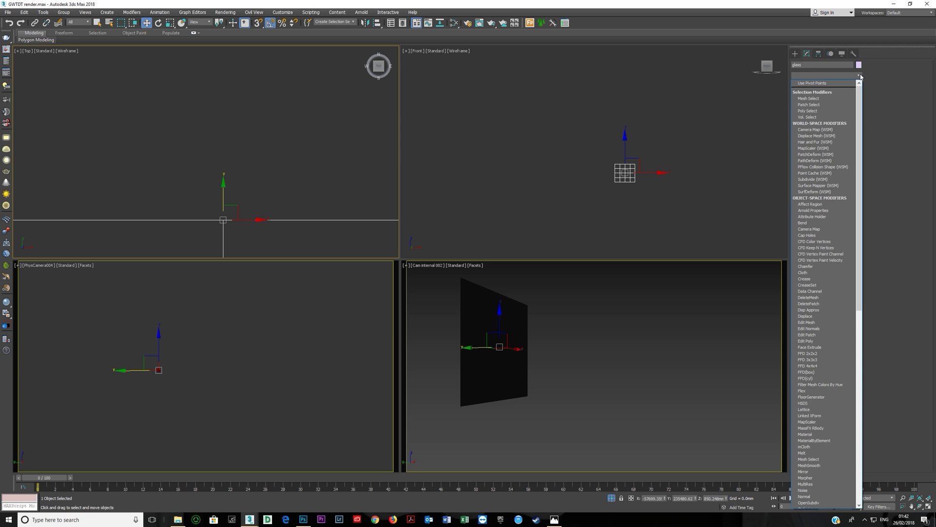
click(861, 76)
right_click(172, 241)
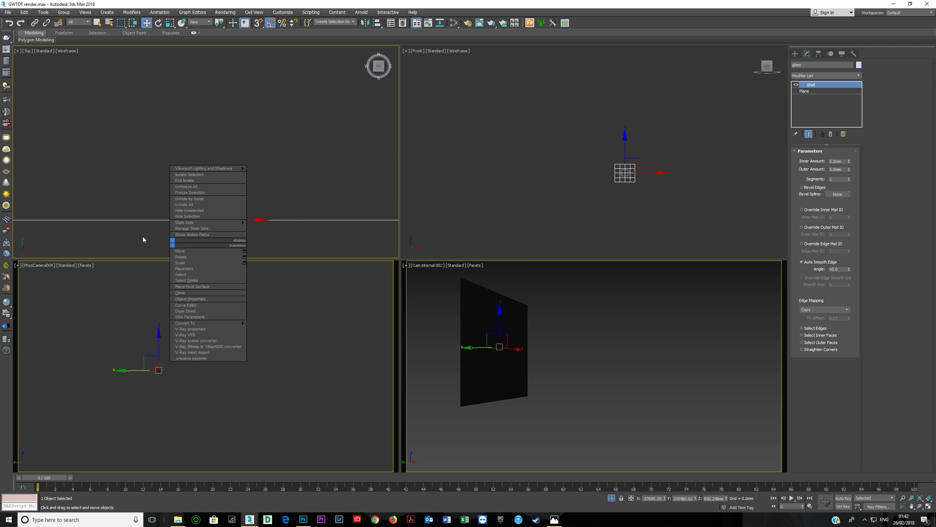
drag(222, 198, 223, 204)
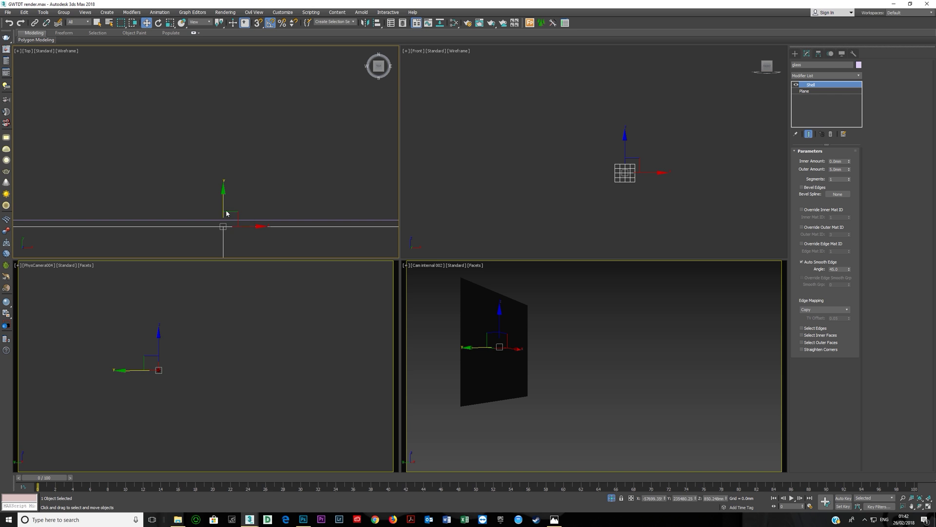
click(478, 287)
middle_drag(349, 237, 338, 188)
Create a new VRayMtl in the Slate Material Editor for the glass and open its parameters
key(m)
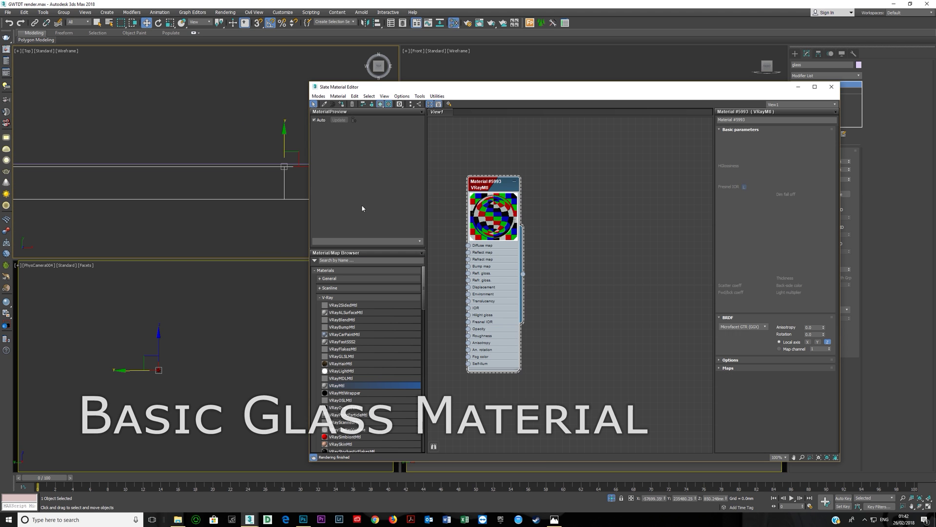
double_click(348, 385)
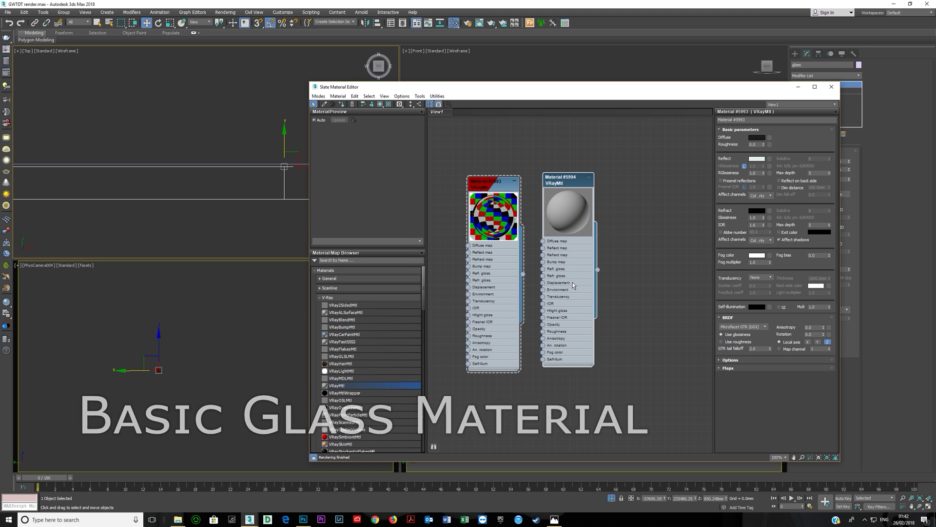
double_click(573, 285)
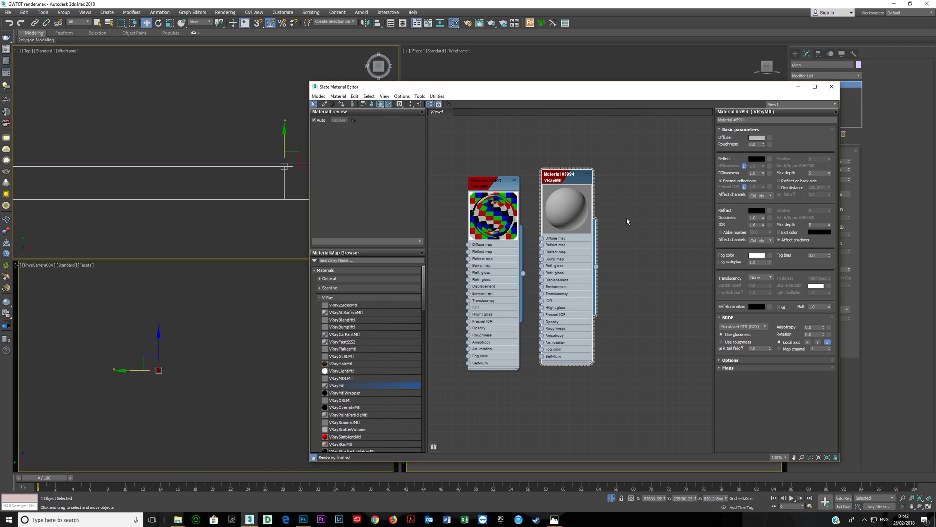
Set the new VRayMtl's reflection and refraction colours to pure white
click(758, 160)
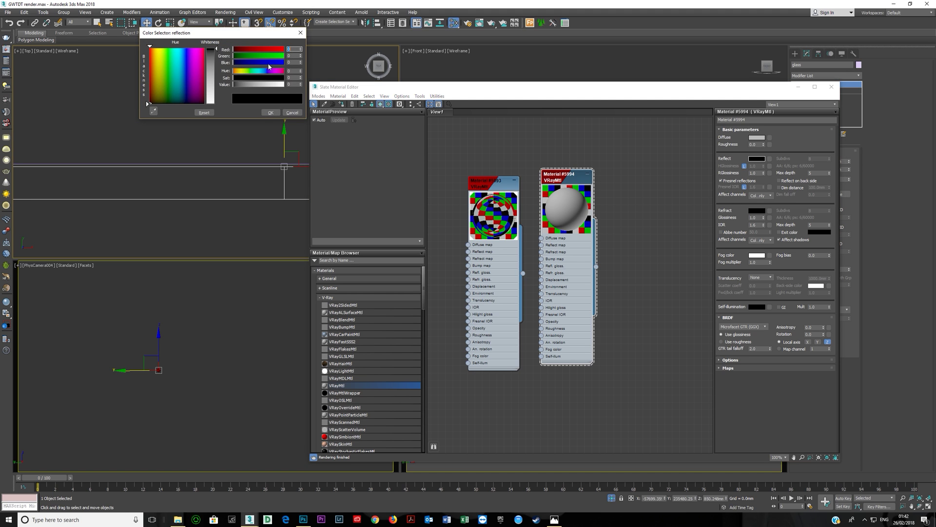
drag(262, 83, 285, 84)
click(270, 112)
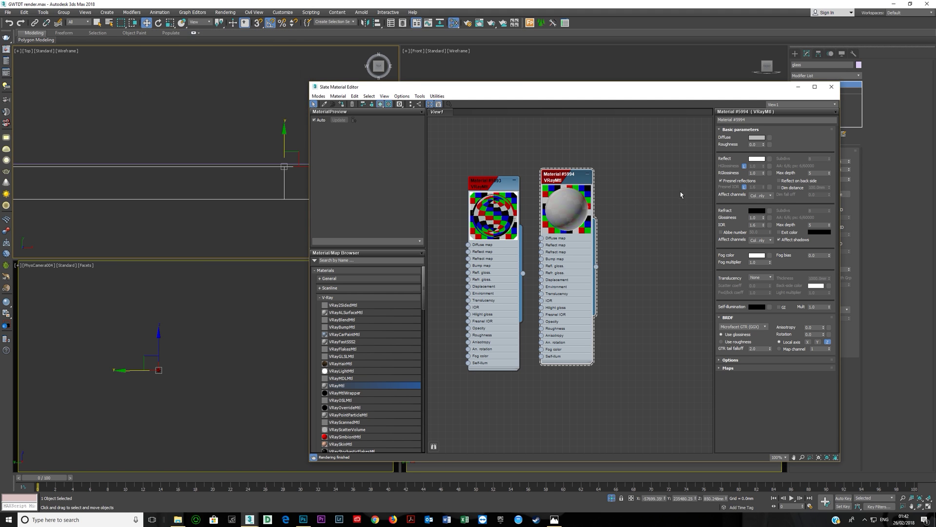
click(757, 211)
drag(262, 84, 285, 84)
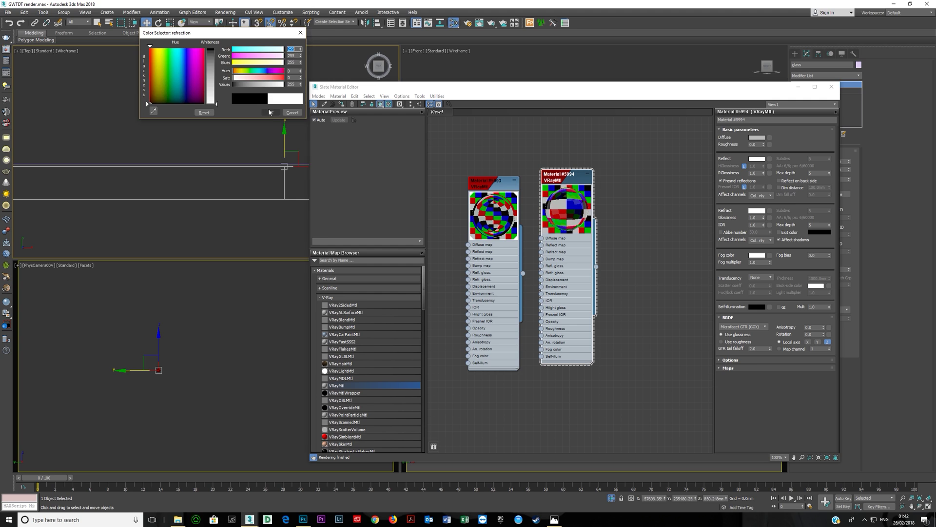
click(270, 112)
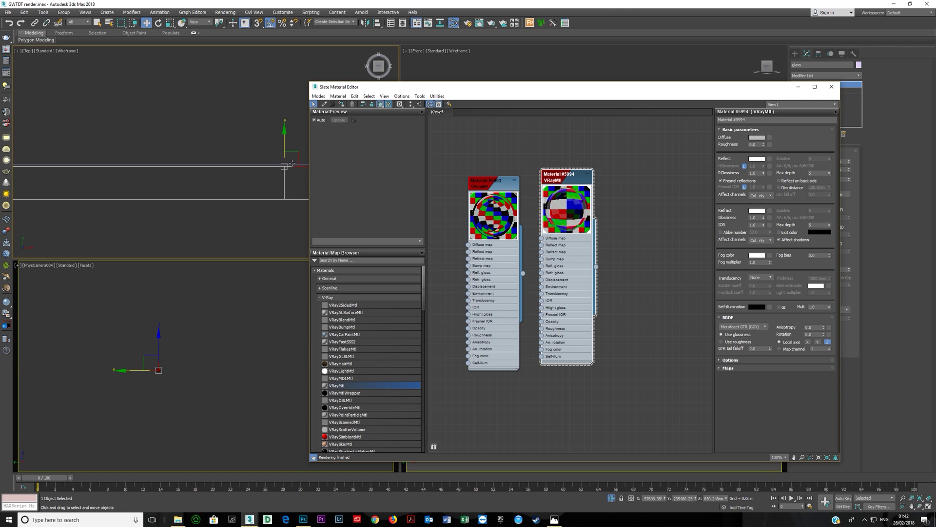
Compare the mirror and glass positions up close and nudge the glass along the Y axis closer to the mirror plane
drag(284, 166, 264, 157)
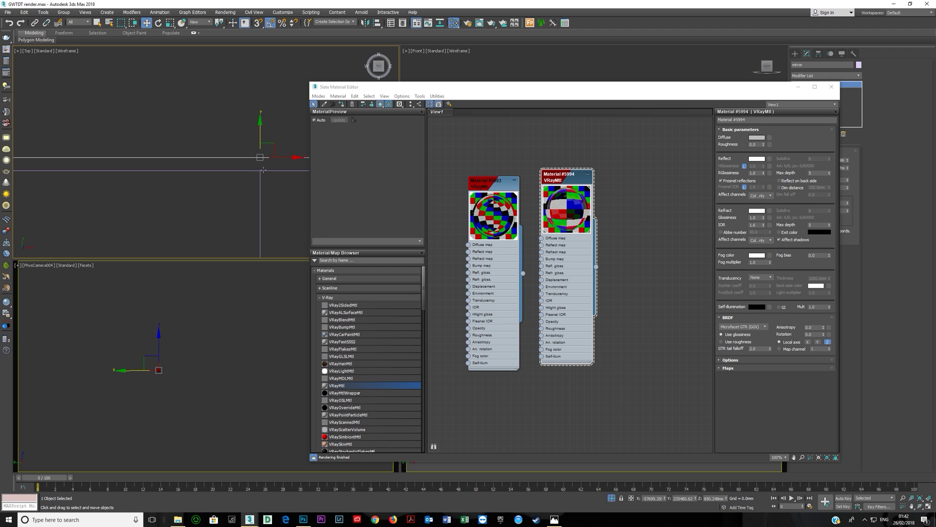
click(263, 169)
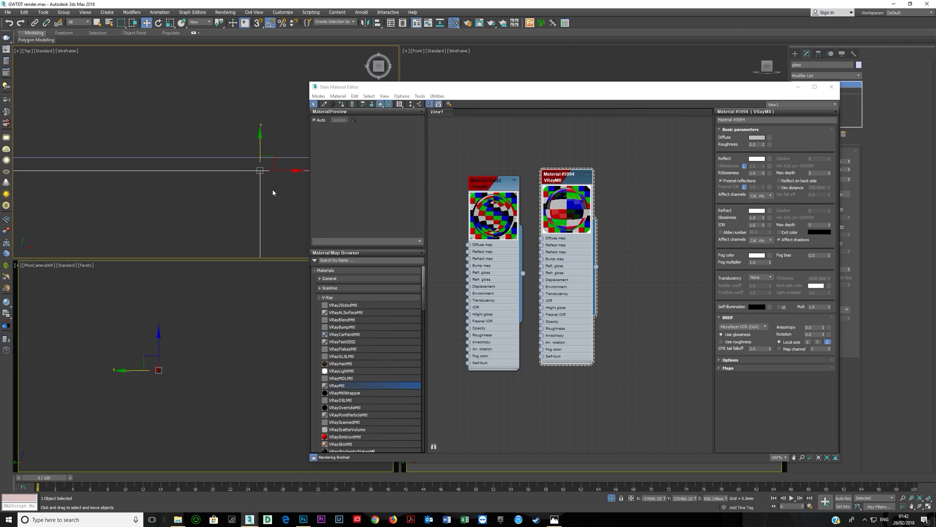
scroll(267, 192, down, 6)
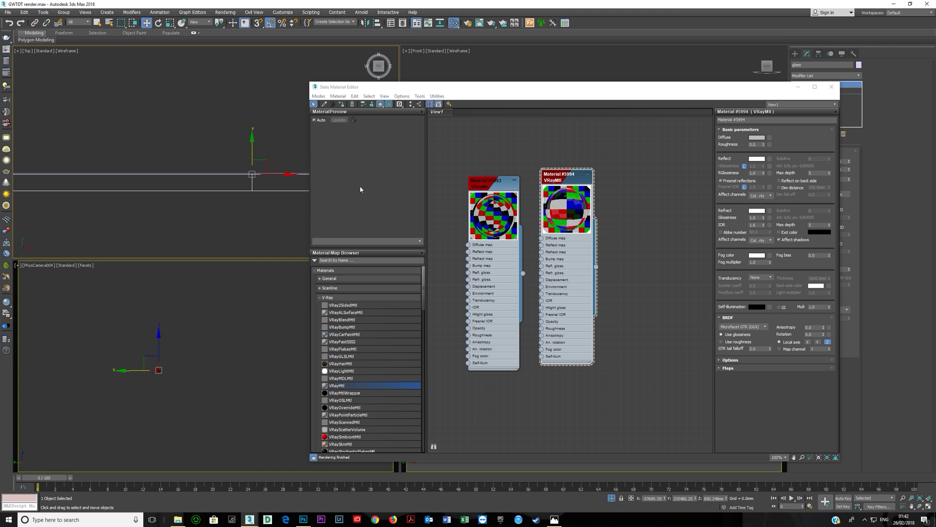
scroll(219, 176, up, 3)
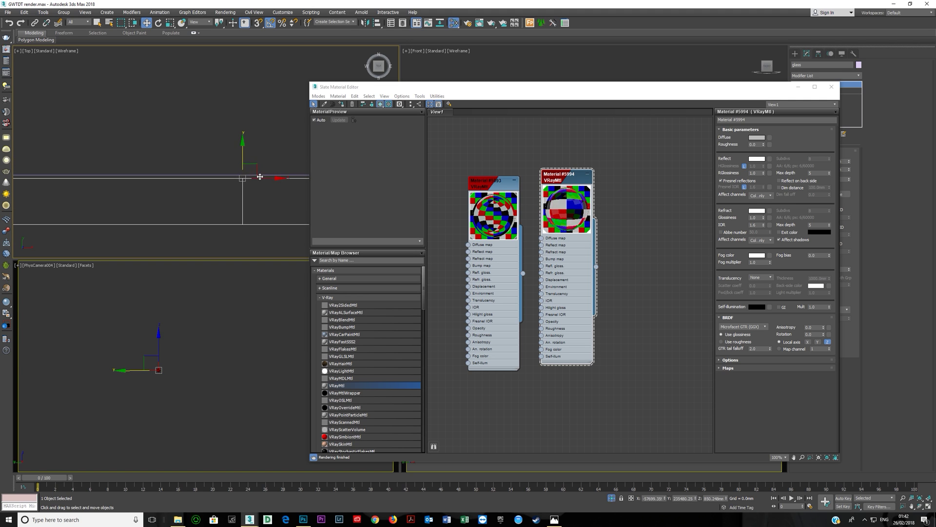
scroll(245, 139, down, 2)
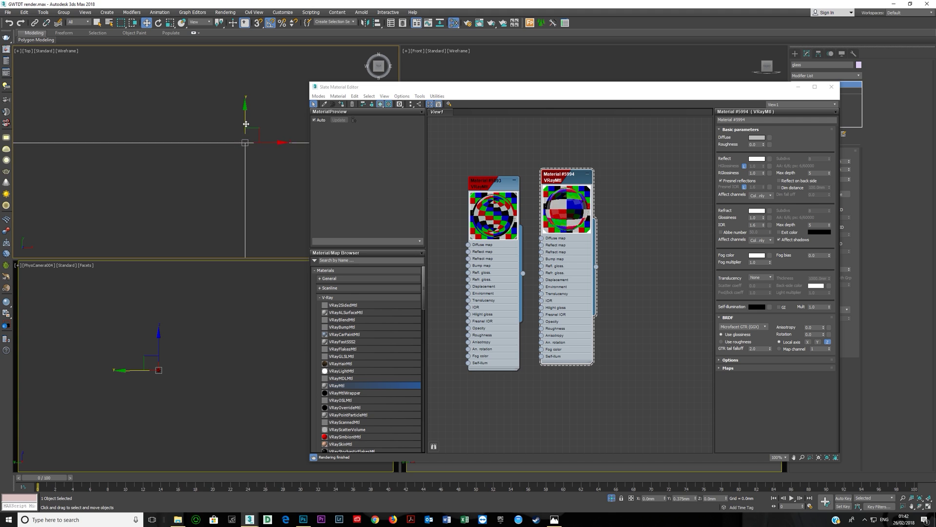
scroll(244, 157, down, 2)
scroll(244, 157, down, 3)
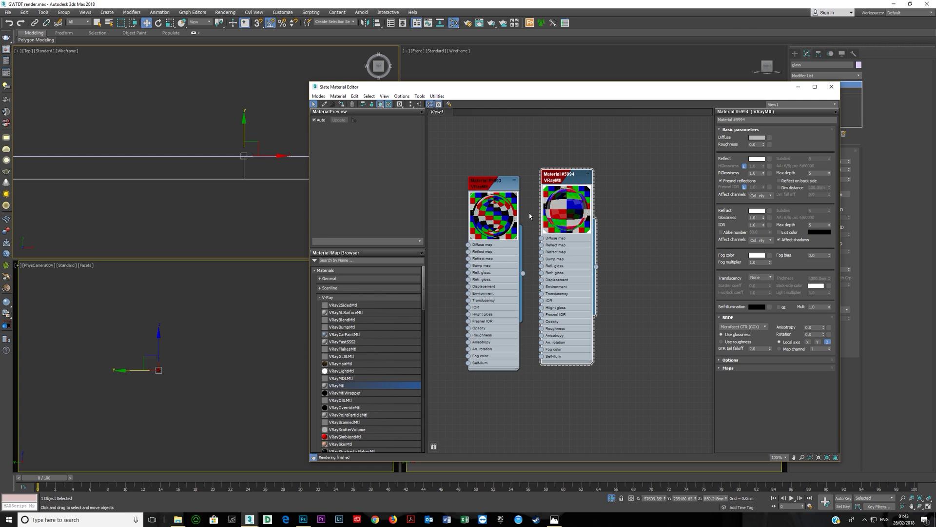
Leave isolation mode and render the Cam internal 002 view in V-Ray
click(831, 86)
middle_click(569, 293)
click(611, 498)
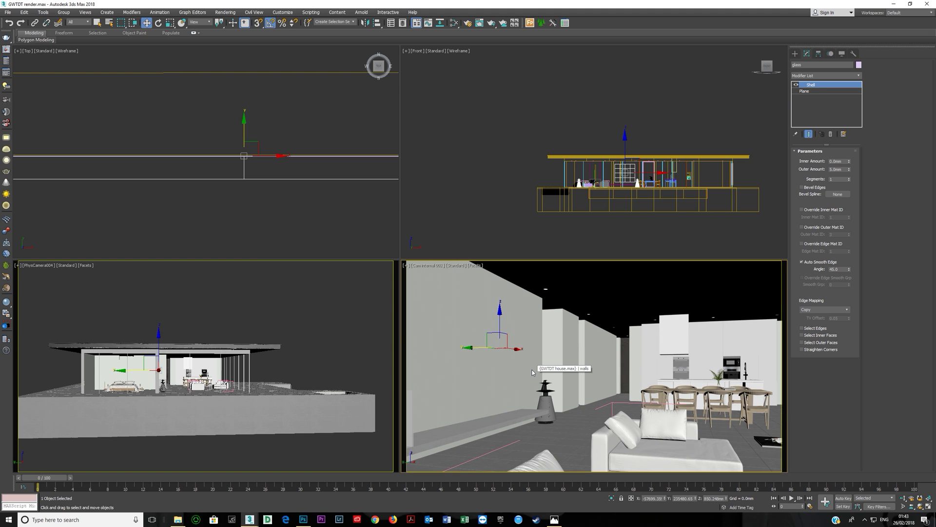
key(shift+q)
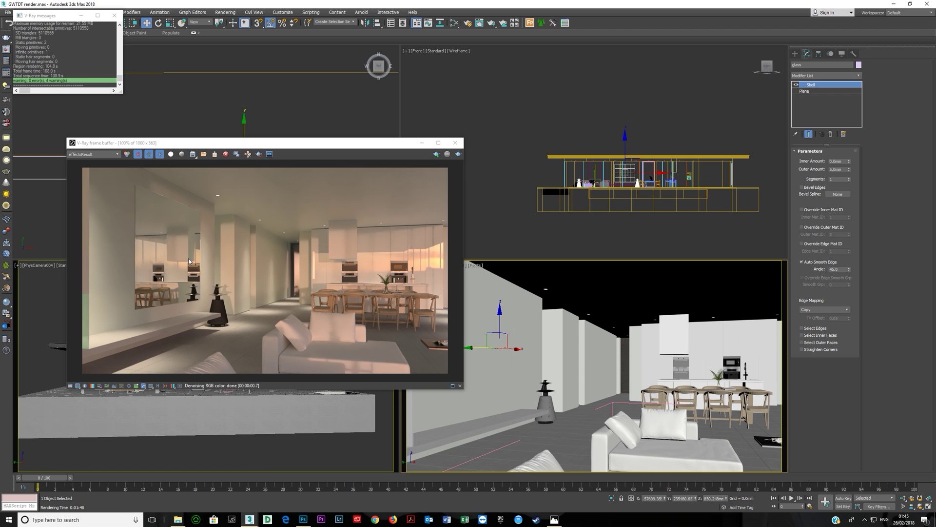
Inspect the mirror's reflection and glass edges in the rendered image
scroll(189, 259, up, 2)
scroll(189, 259, down, 2)
scroll(163, 249, up, 2)
scroll(162, 250, down, 2)
scroll(169, 259, up, 2)
scroll(163, 261, down, 2)
Rename the mirror's VRayMtl as "mirror material" and the glass VRayMtl as "basic glass"
click(453, 23)
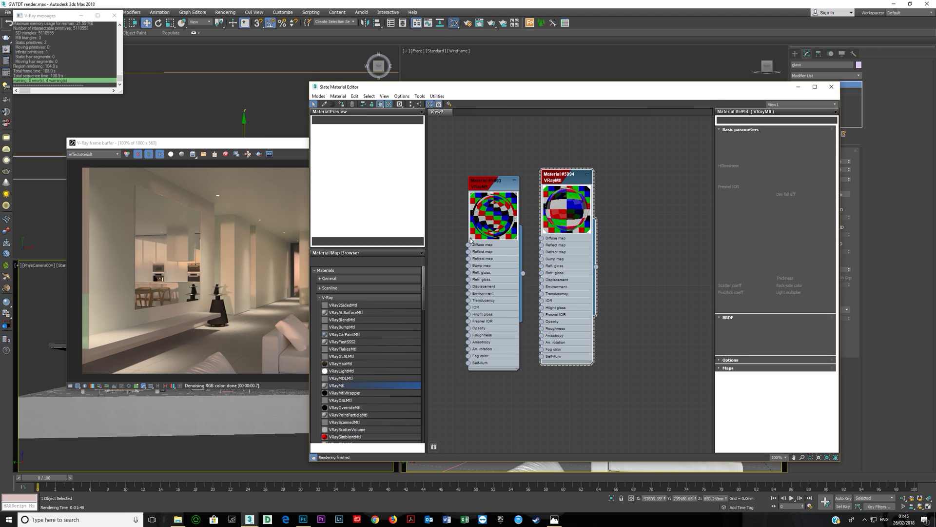
click(504, 279)
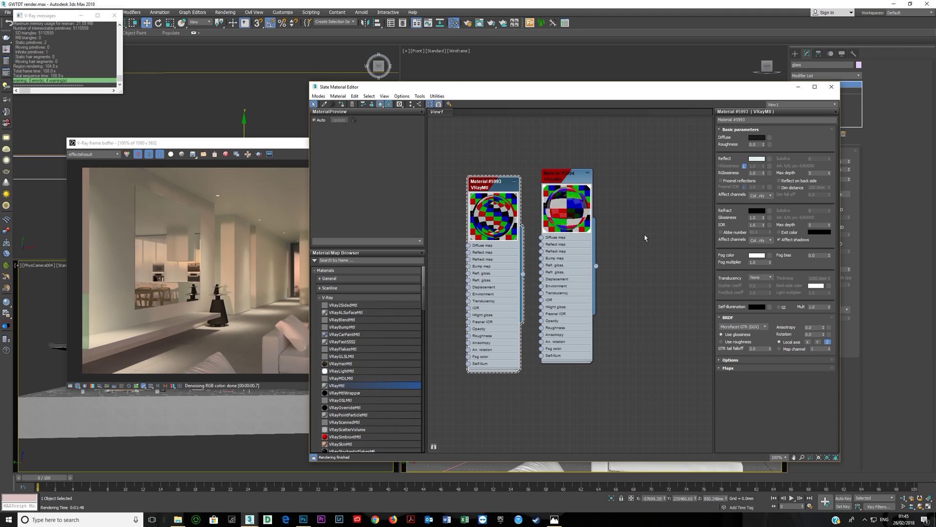
click(755, 119)
text(mi)
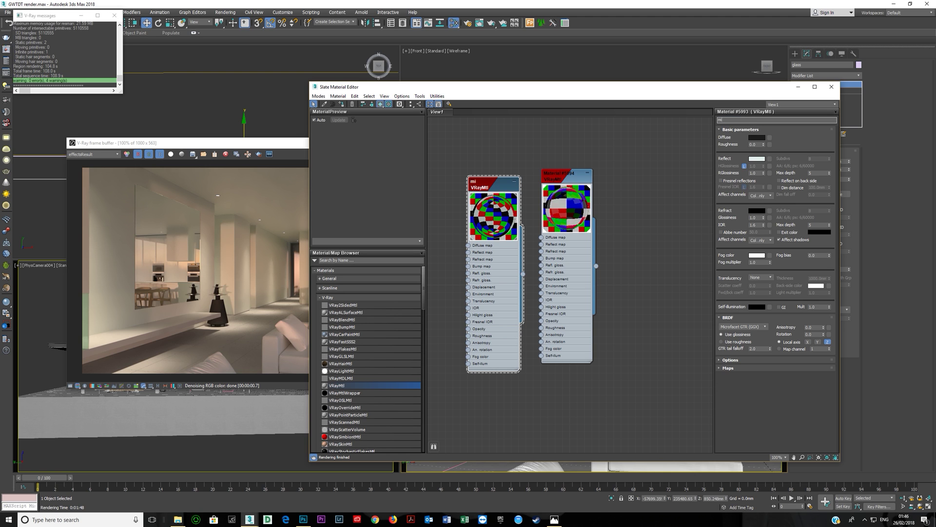
text(rror material)
click(575, 298)
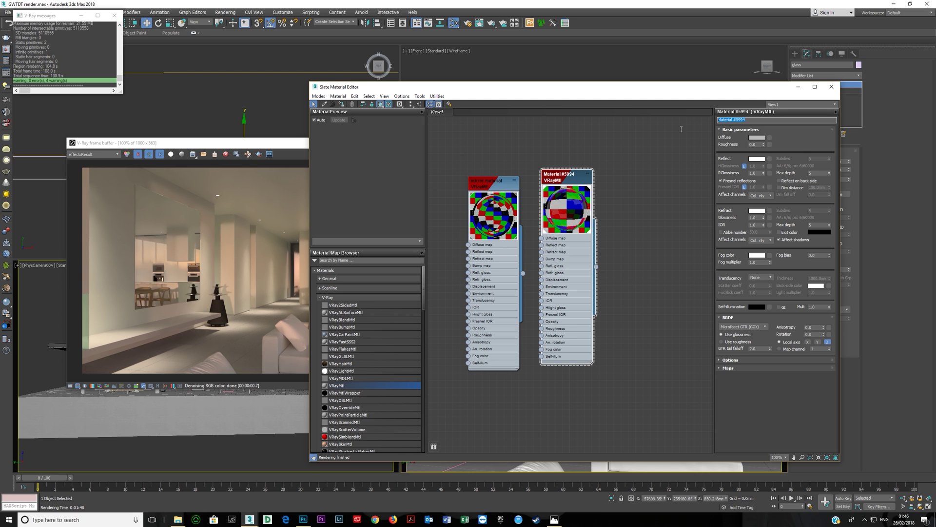
text(basic glass)
Raise the saturation of the mirror material's reflection colour to about 45 and close the material editor
click(502, 292)
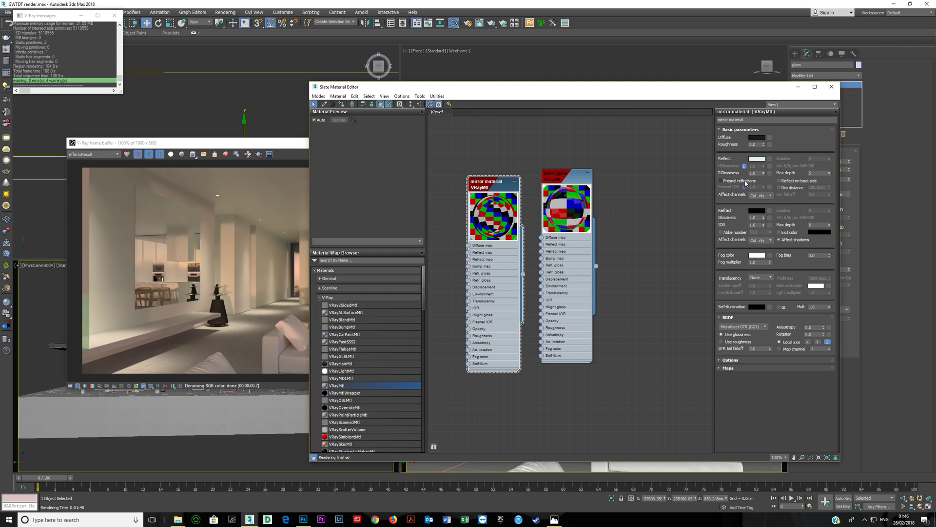
click(757, 158)
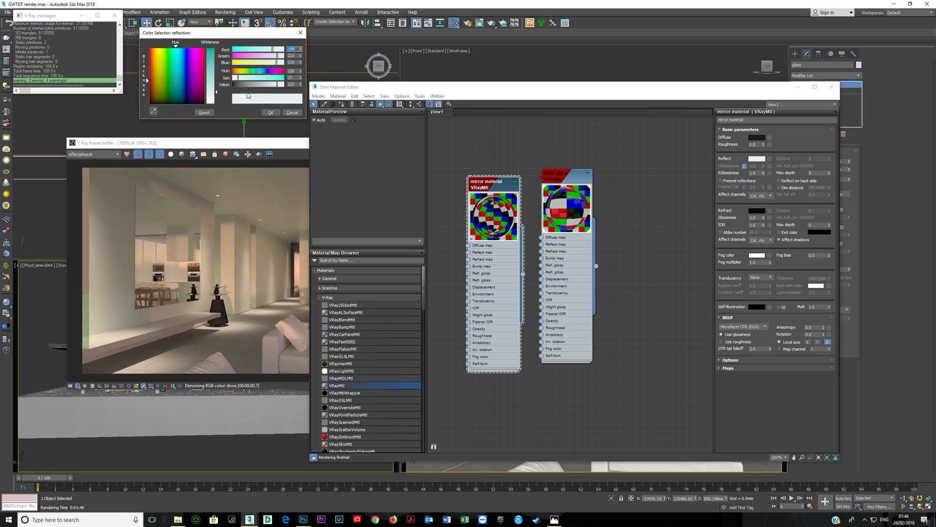
click(241, 78)
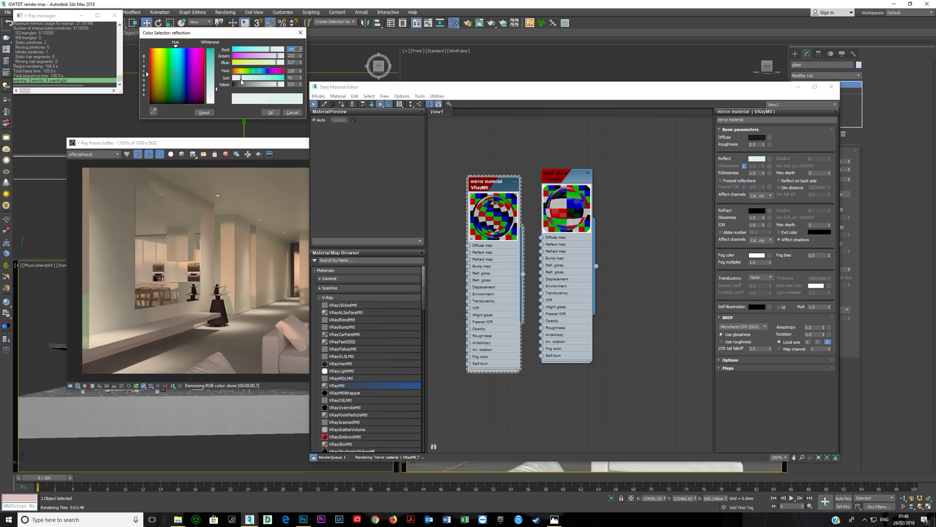
click(271, 113)
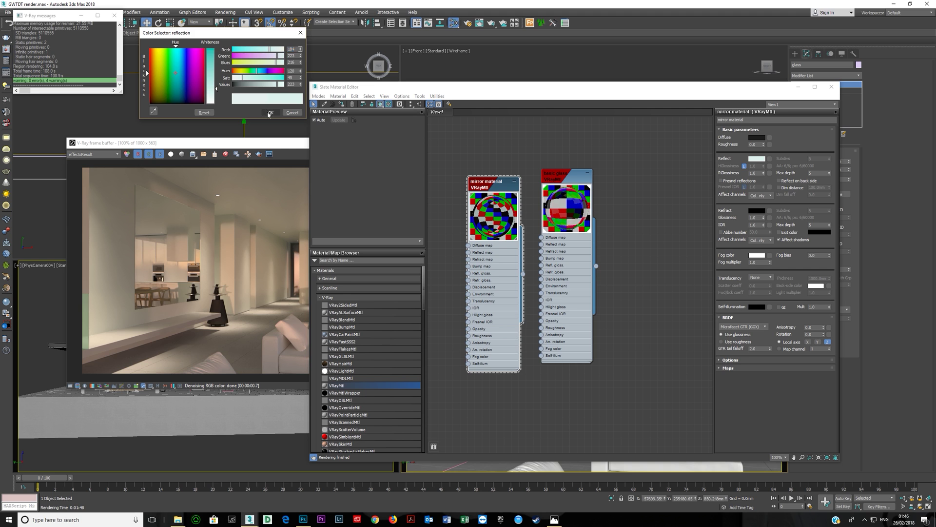
click(832, 86)
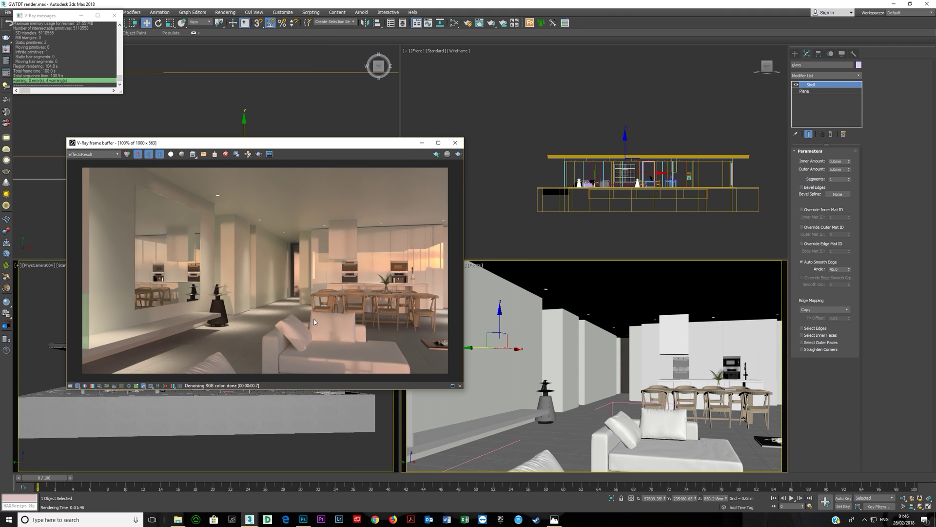